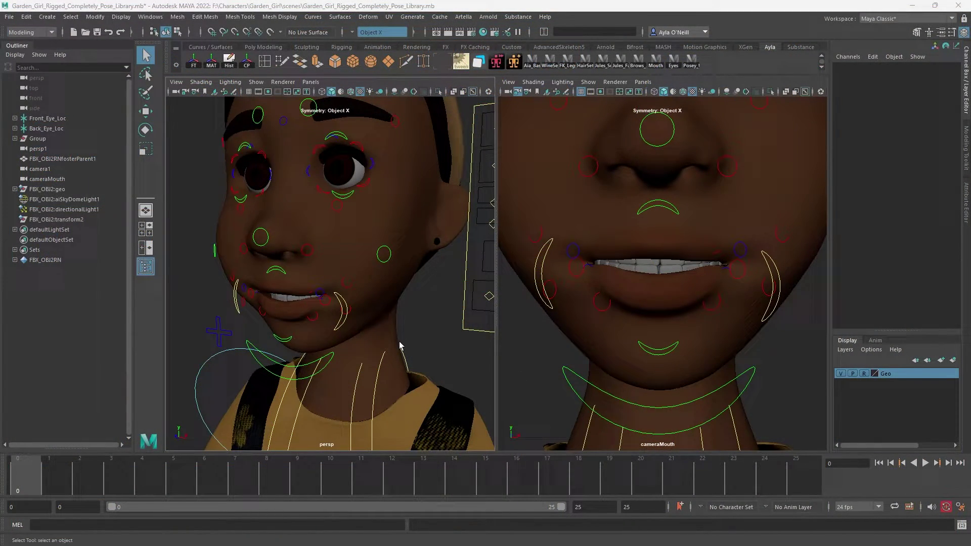
# Open Studio Library and arrange its resized window beside the character's face so the pose thumbnails and the mouth are both visible.
pyautogui.keyDown('alt'); pyautogui.moveTo(401, 354); pyautogui.dragTo(405, 283); pyautogui.keyUp('alt')
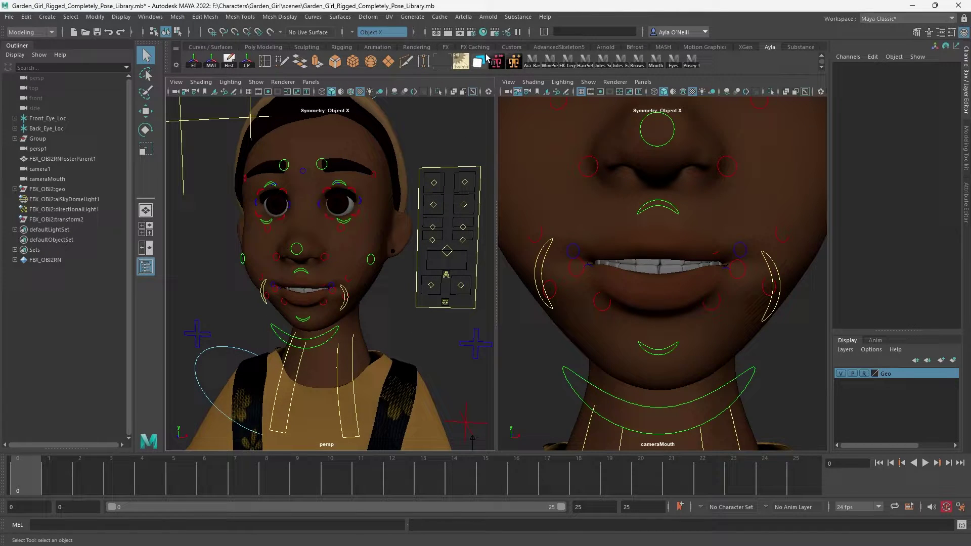
pyautogui.click(480, 62)
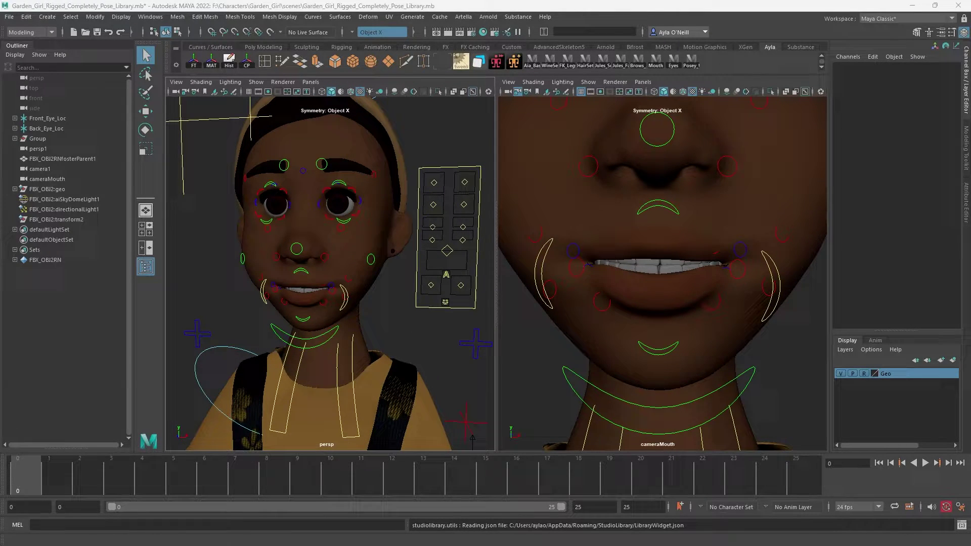
pyautogui.moveTo(211, 125); pyautogui.dragTo(731, 85)
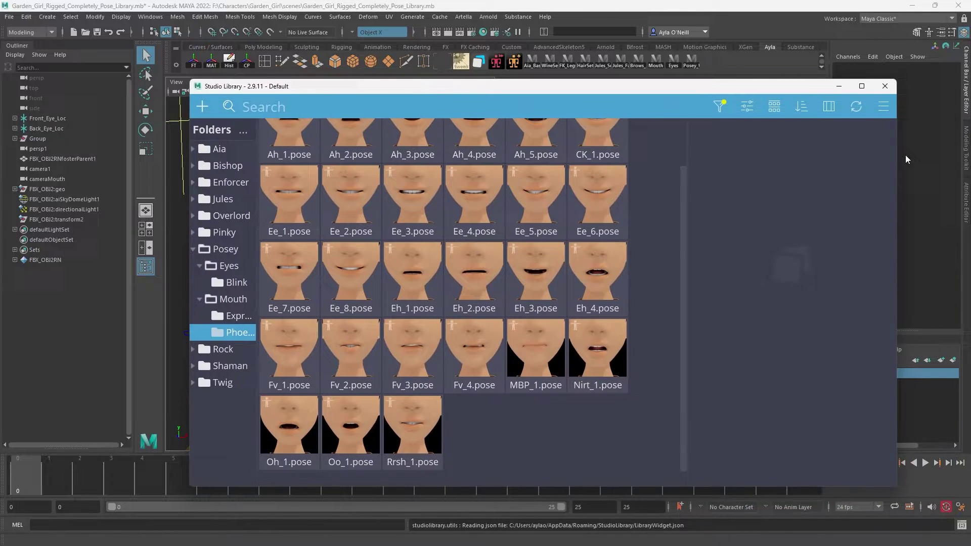
pyautogui.moveTo(897, 159); pyautogui.dragTo(771, 160)
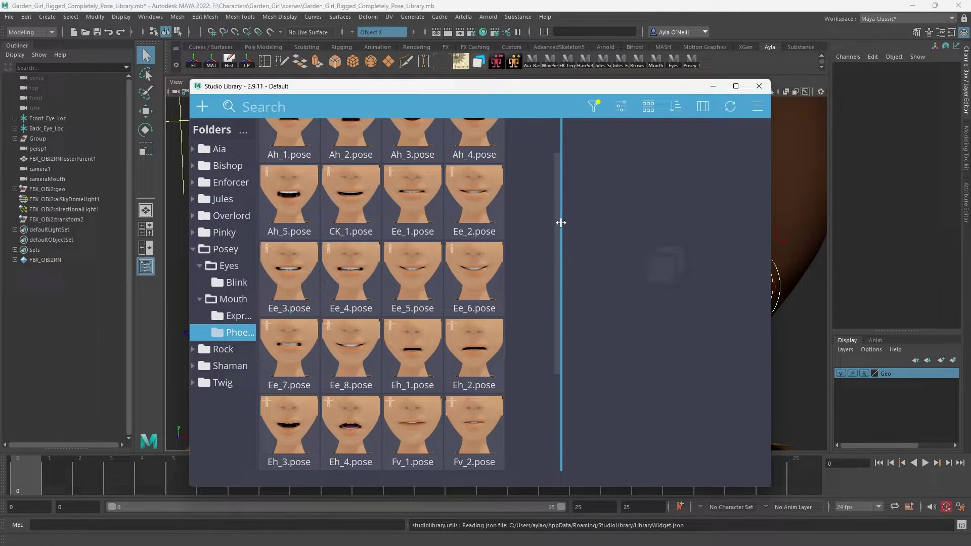
pyautogui.moveTo(560, 226); pyautogui.dragTo(659, 226)
pyautogui.moveTo(510, 92); pyautogui.dragTo(656, 80)
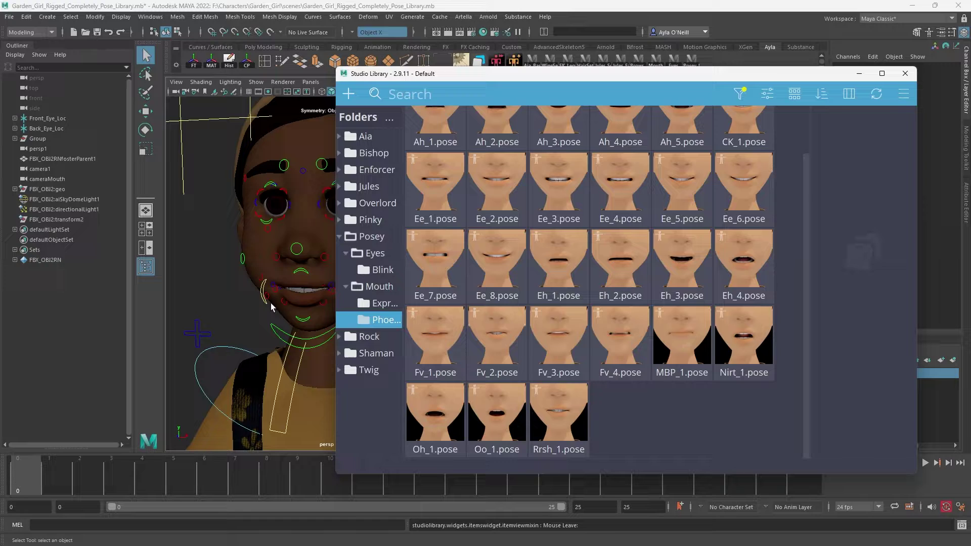
pyautogui.keyDown('alt'); pyautogui.moveTo(254, 309); pyautogui.dragTo(232, 333); pyautogui.keyUp('alt')
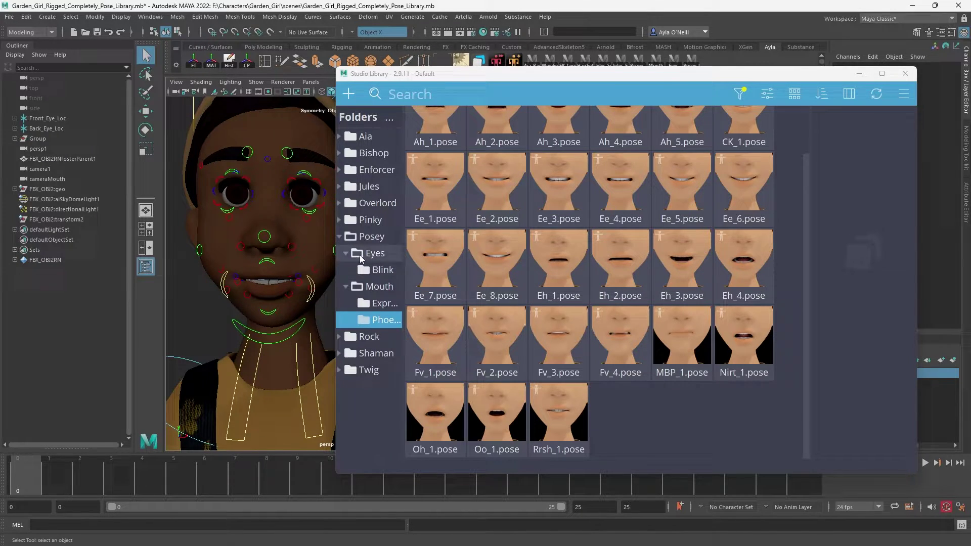
pyautogui.moveTo(521, 83); pyautogui.dragTo(536, 86)
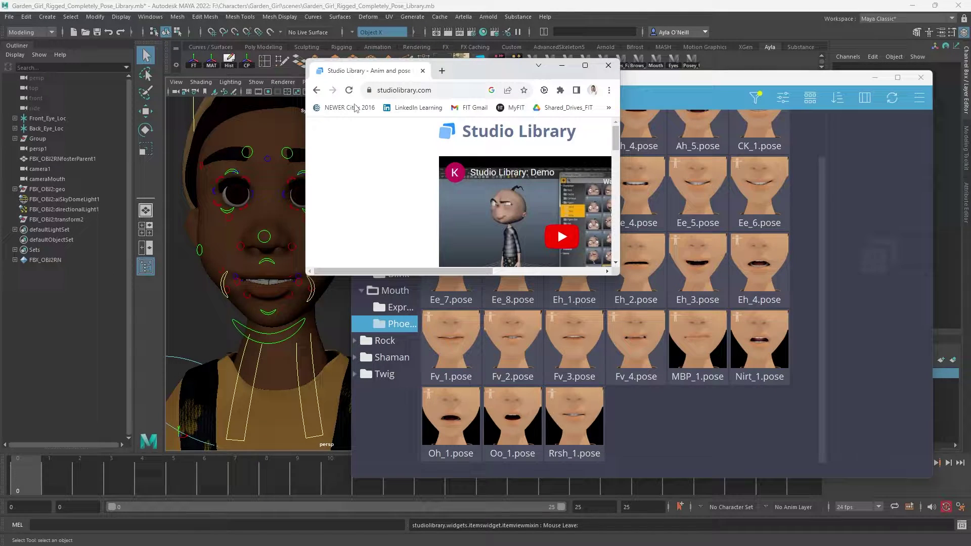
# Review the feature list, download options and installation guide on the studiolibrary.com page, and return to Maya.
pyautogui.click(586, 66)
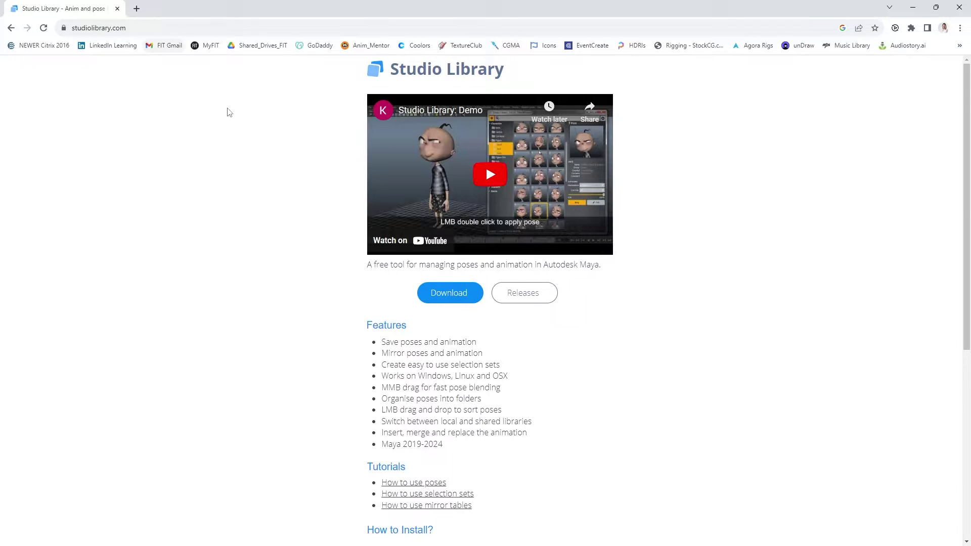
pyautogui.scroll(-3, 456, 299)
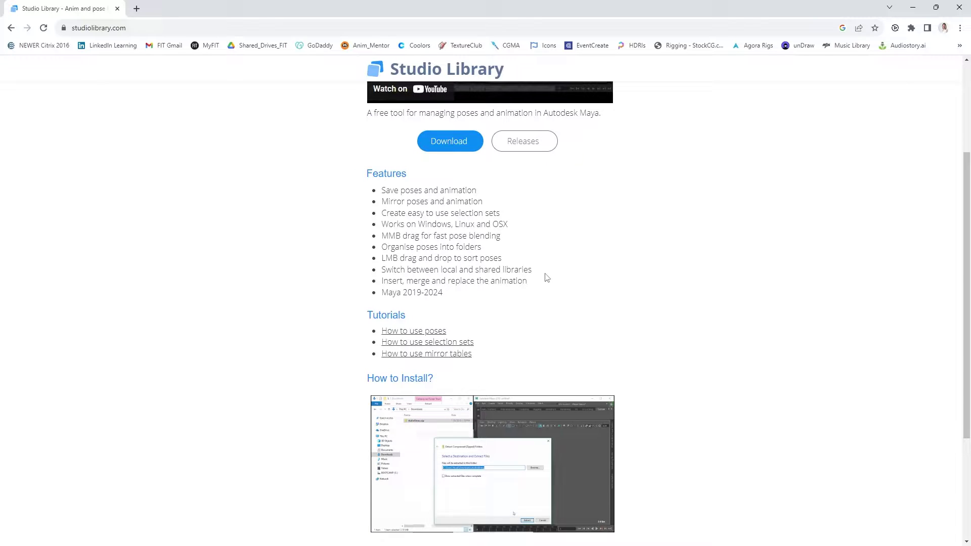
pyautogui.click(913, 17)
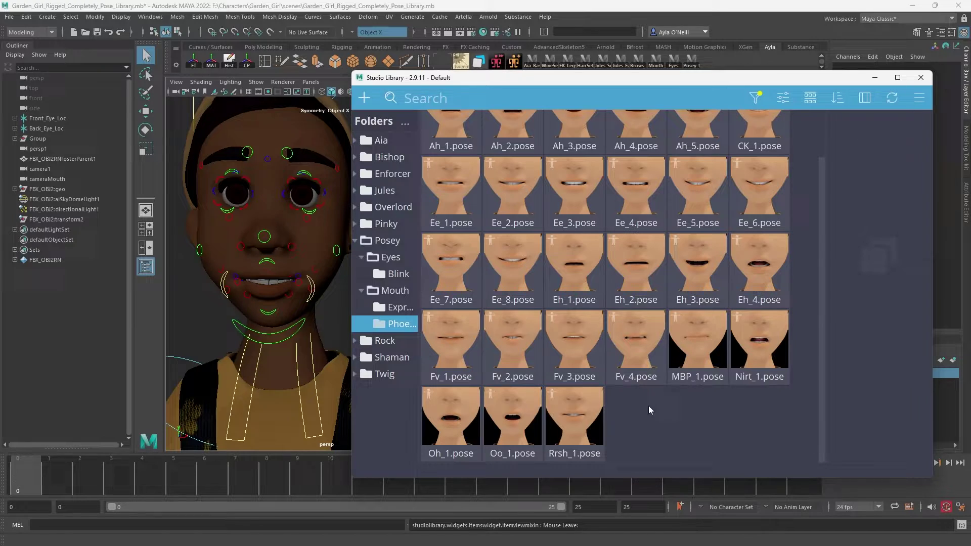
# Reposition the Studio Library window and widen its folder list enough to show the full Expressions and Phoenomes folder names.
pyautogui.scroll(2, 638, 380)
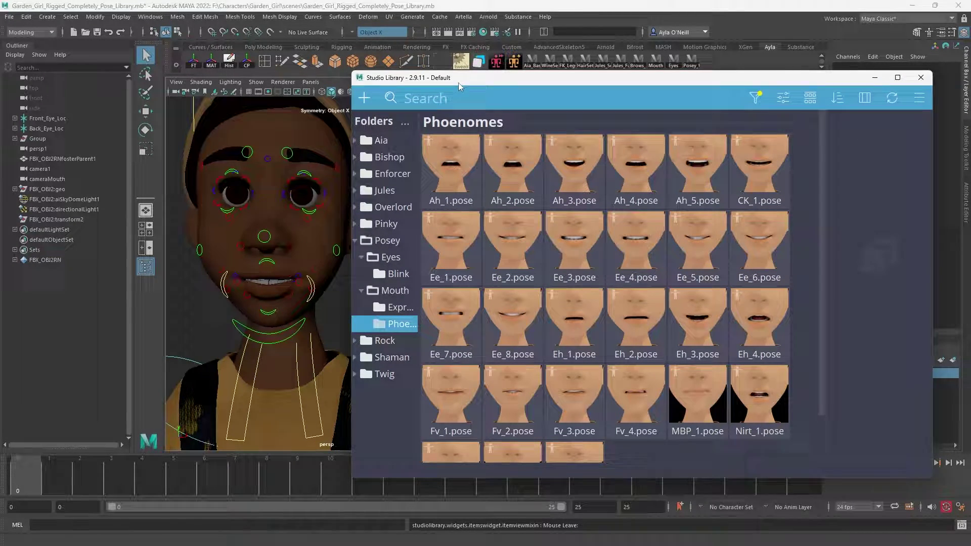
pyautogui.moveTo(457, 84); pyautogui.dragTo(482, 71)
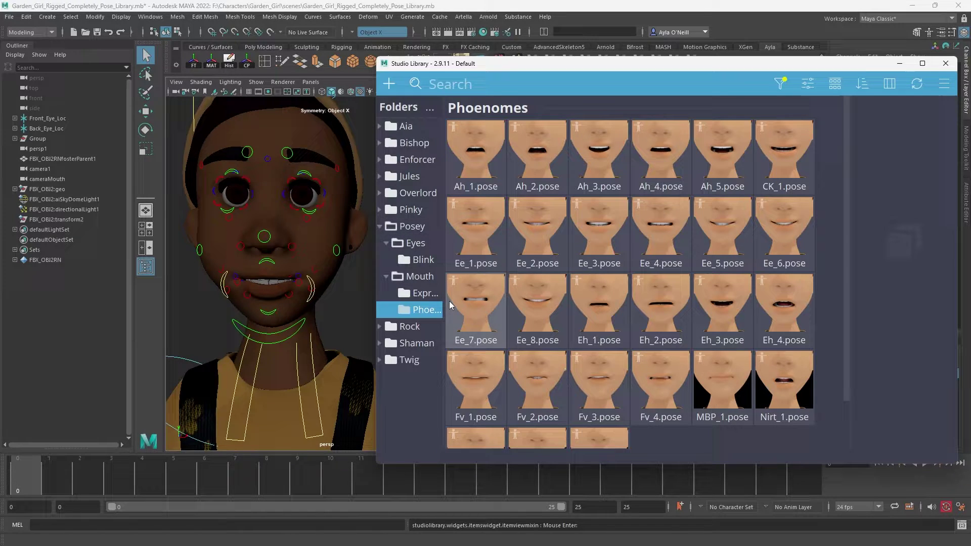
pyautogui.moveTo(446, 304); pyautogui.dragTo(476, 302)
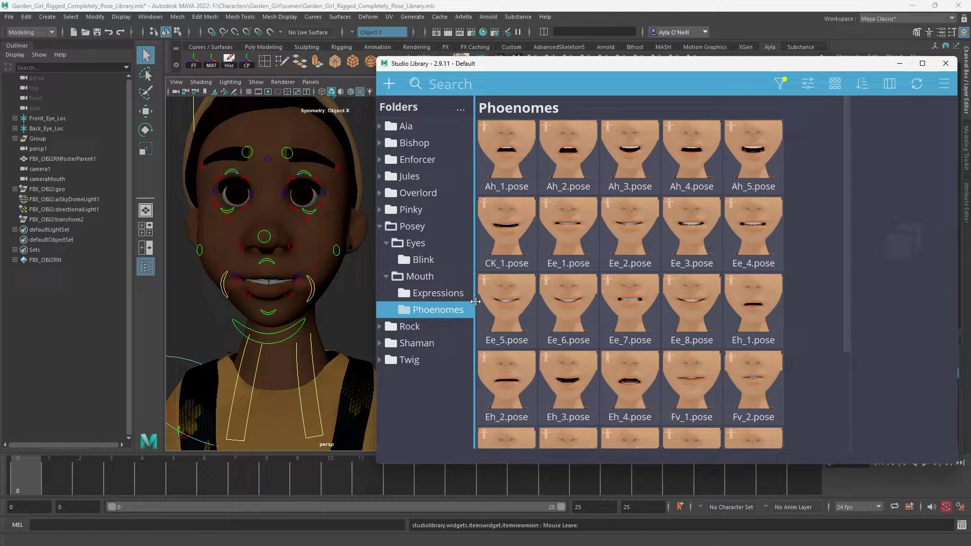
pyautogui.moveTo(476, 302); pyautogui.dragTo(470, 303)
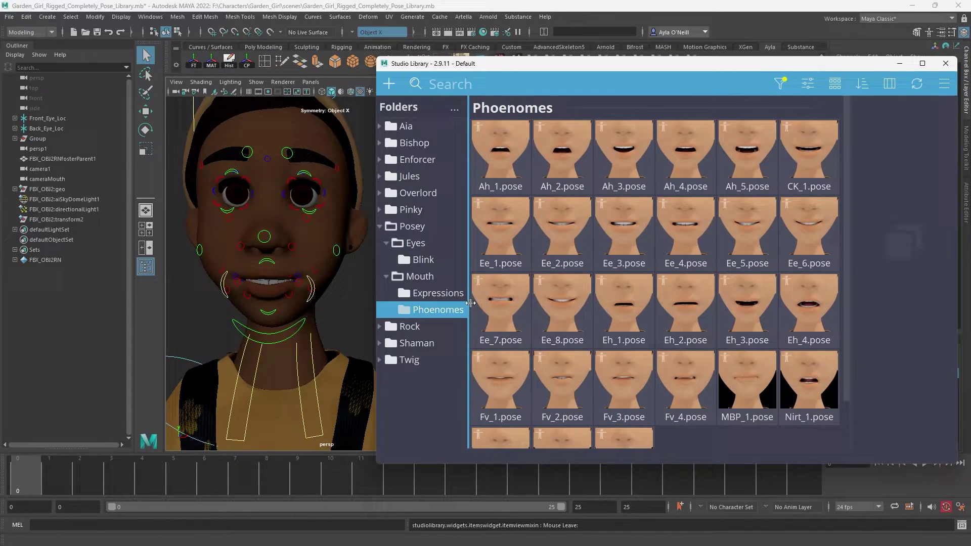
pyautogui.scroll(-1, 666, 268)
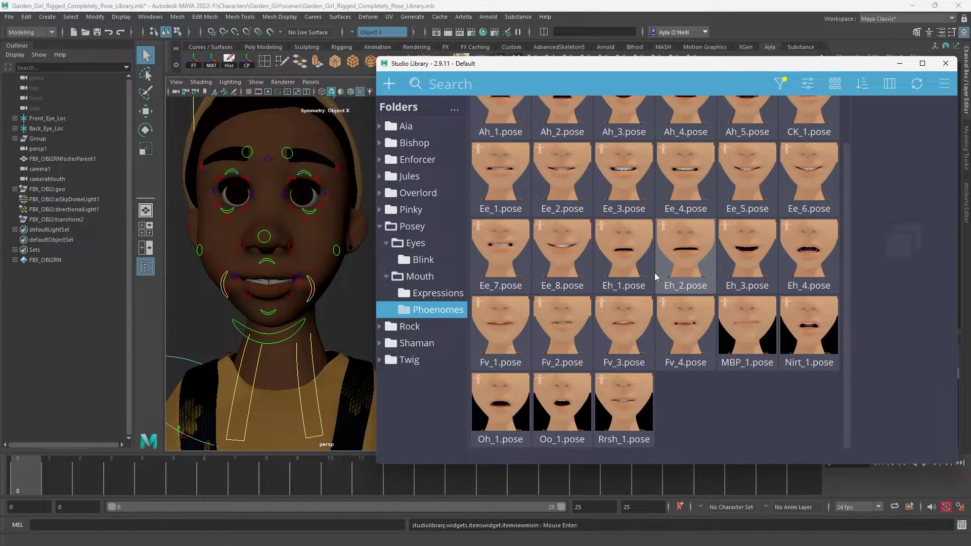
pyautogui.scroll(1, 651, 299)
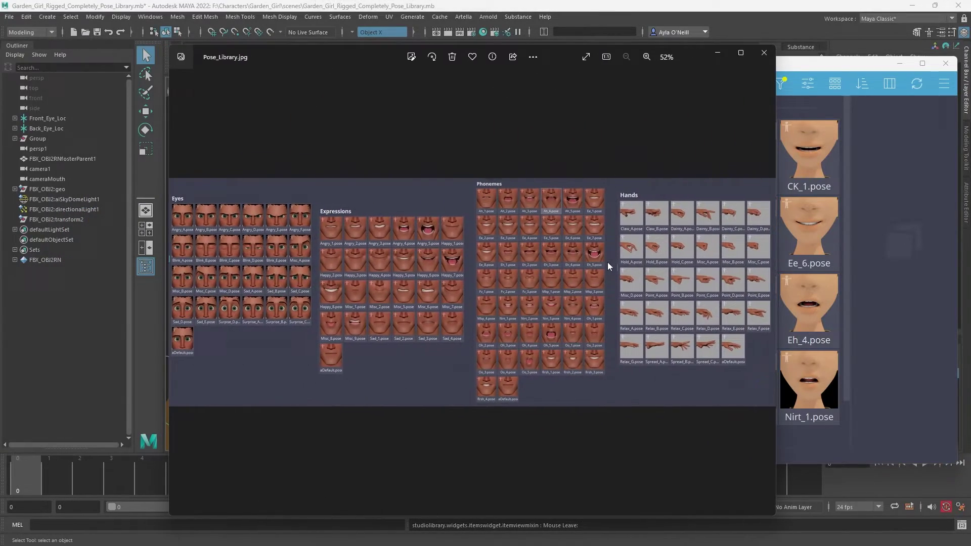
# Examine the Phonemes section of the Pose_Library.jpg reference image and compare it with the poses in the Phoenomes folder.
pyautogui.scroll(2, 598, 277)
pyautogui.scroll(3, 559, 265)
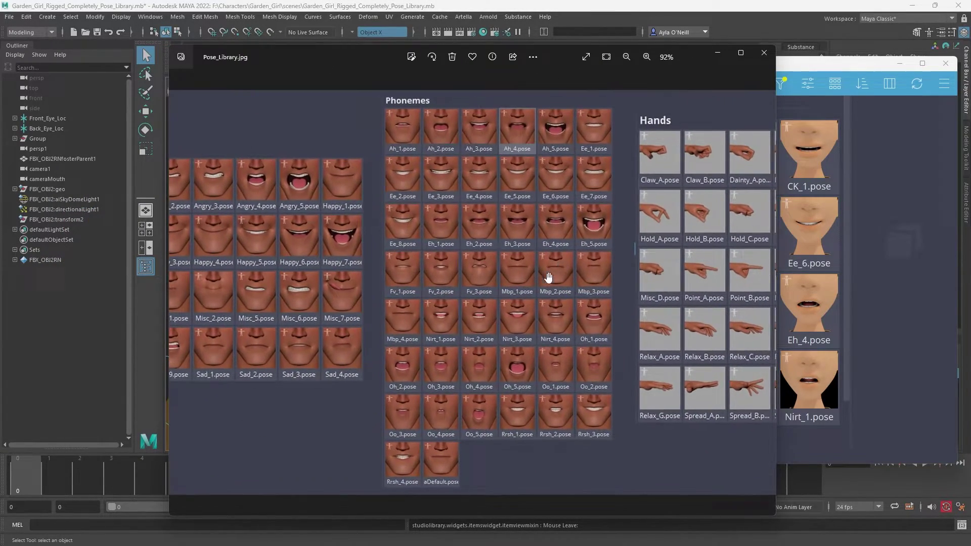
pyautogui.moveTo(490, 353); pyautogui.dragTo(481, 333)
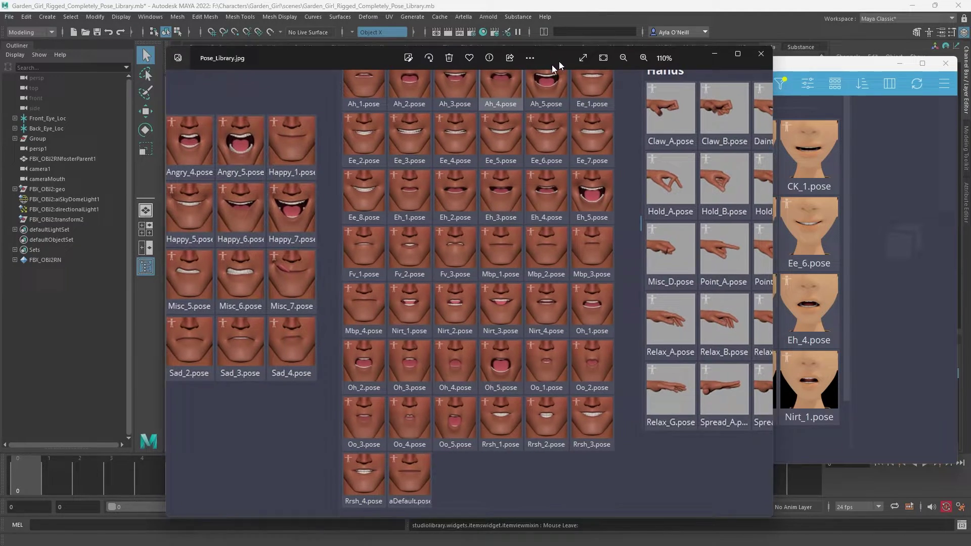
pyautogui.moveTo(560, 61); pyautogui.dragTo(226, 66)
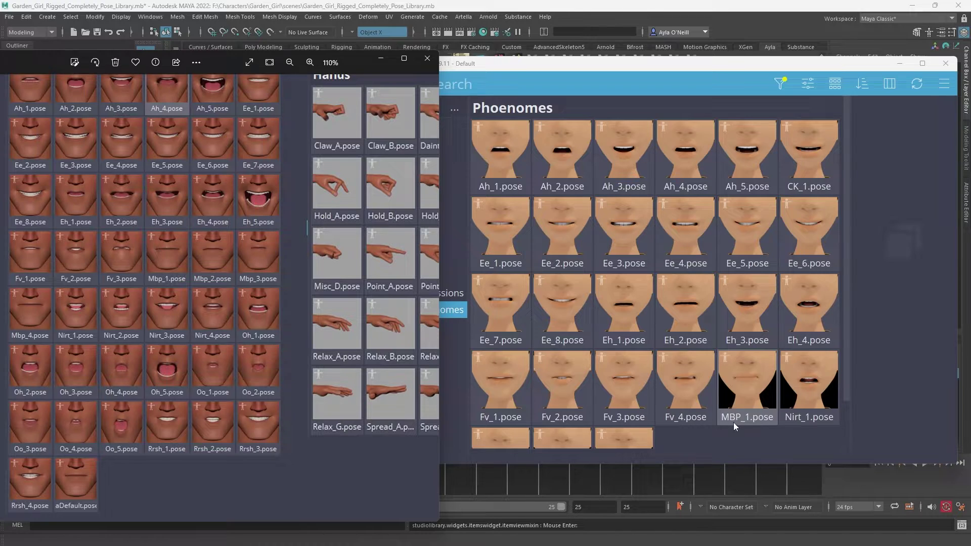
pyautogui.moveTo(227, 59); pyautogui.dragTo(530, 64)
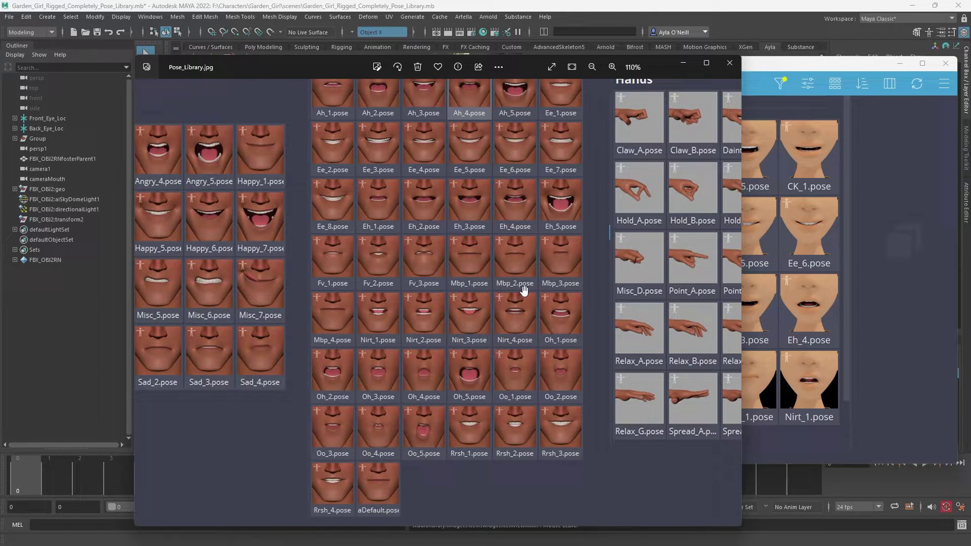
pyautogui.moveTo(527, 67); pyautogui.dragTo(0, 76)
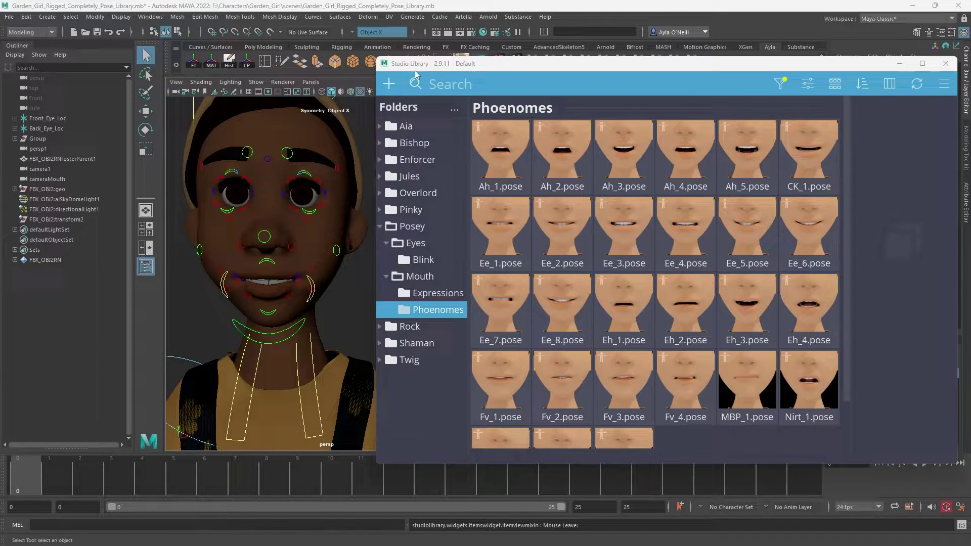
# Clear the Studio Library window from the viewports and try to select the mouth controls with the existing Mouth selection shortcut.
pyautogui.moveTo(469, 70); pyautogui.dragTo(0, 151)
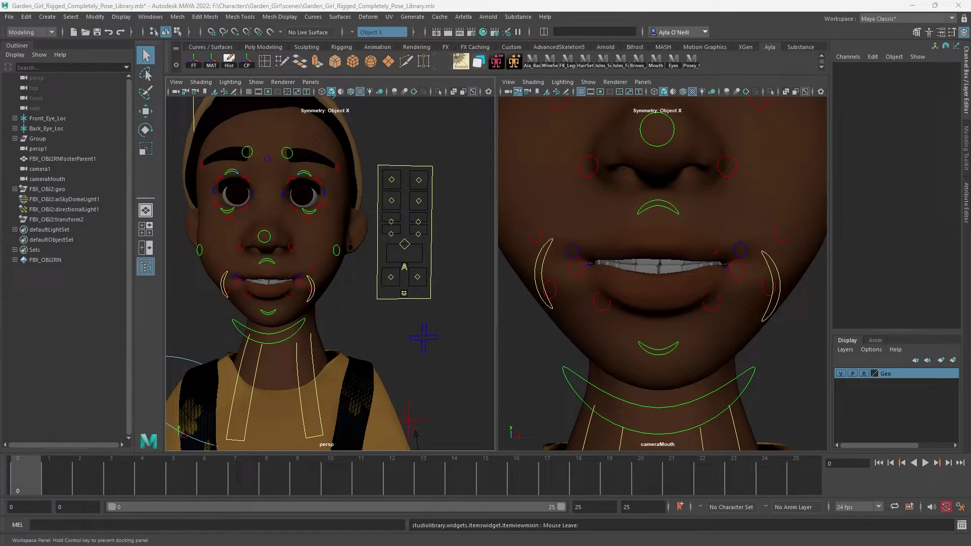
pyautogui.click(656, 60)
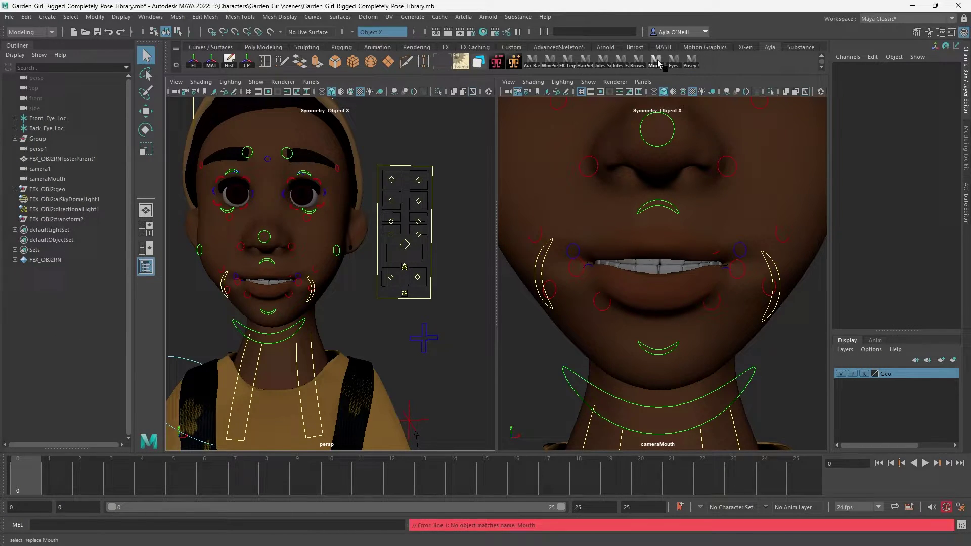
pyautogui.click(297, 328)
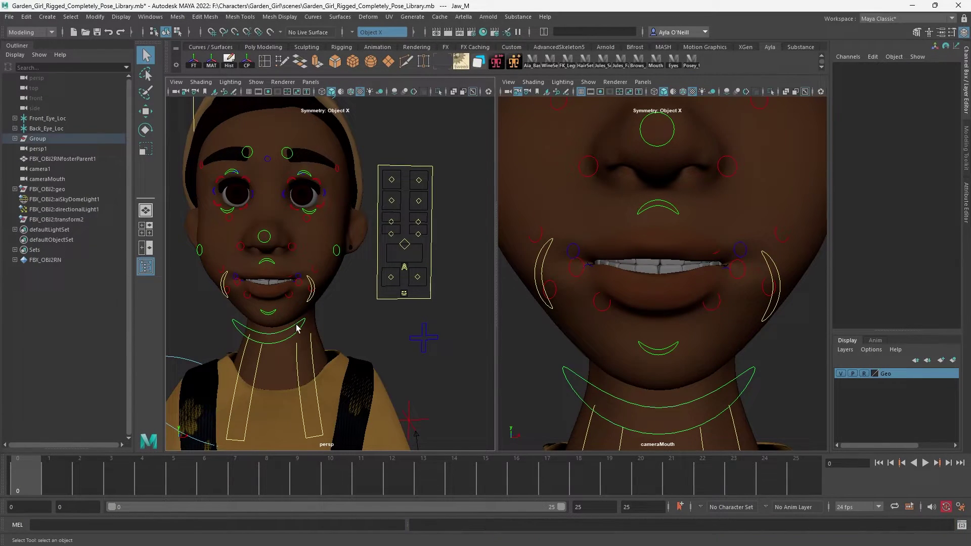
pyautogui.click(639, 61)
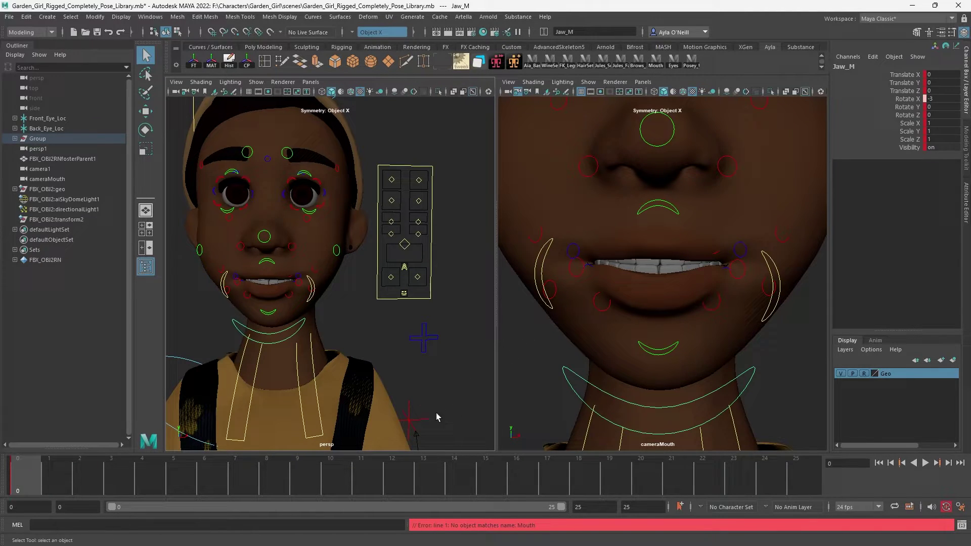
pyautogui.click(475, 298)
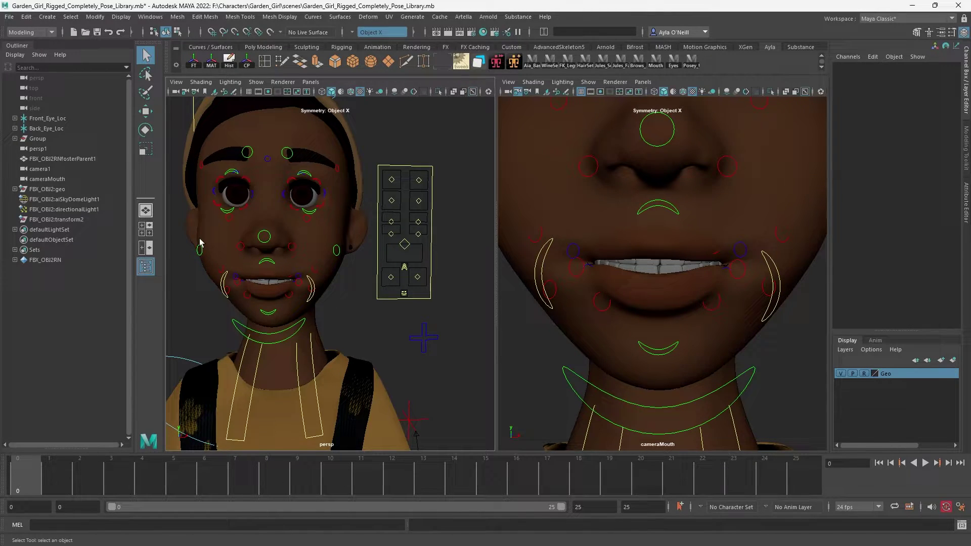
# Select the character's nose, cheek, lip and jaw controls and save them as a quick select set named Mouth_Posey with a shelf shortcut.
pyautogui.moveTo(180, 221); pyautogui.dragTo(340, 324)
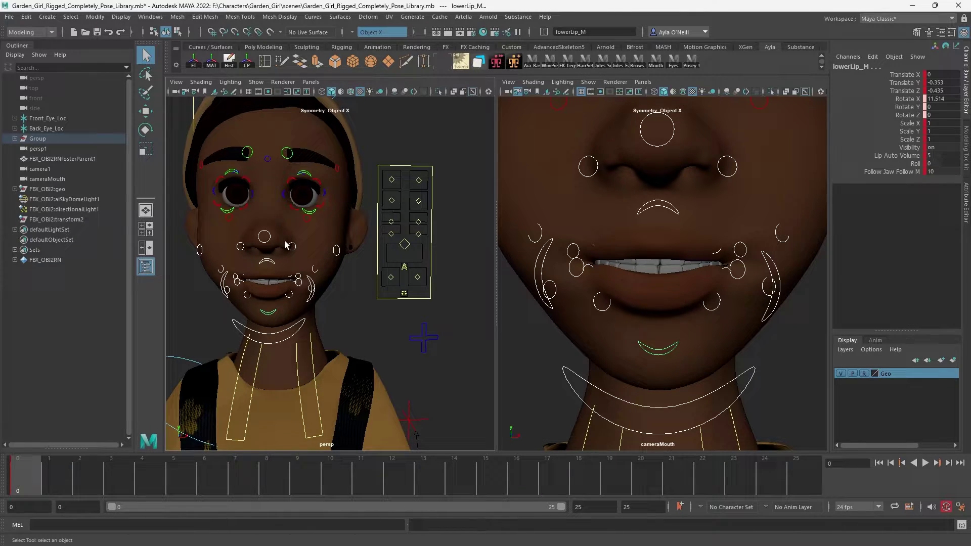
pyautogui.click(47, 17)
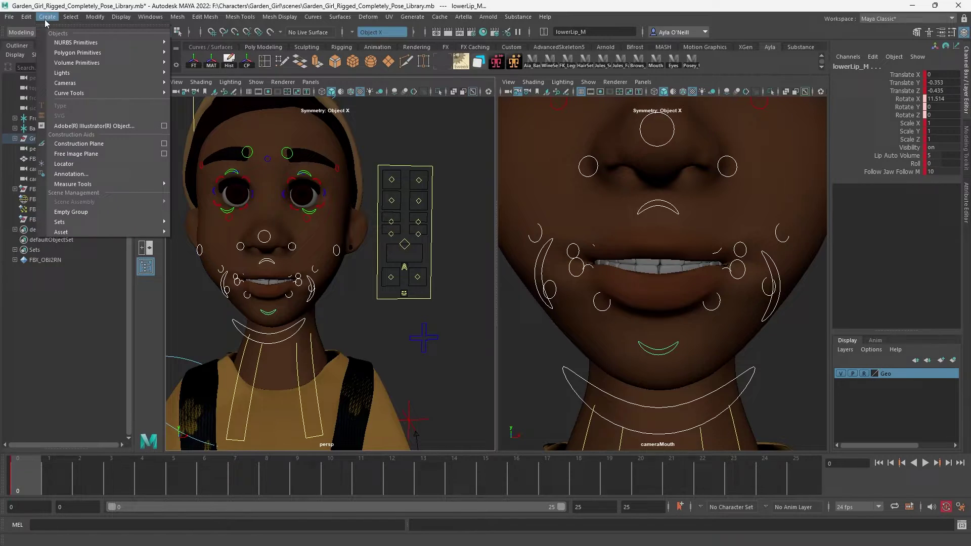
pyautogui.moveTo(123, 223)
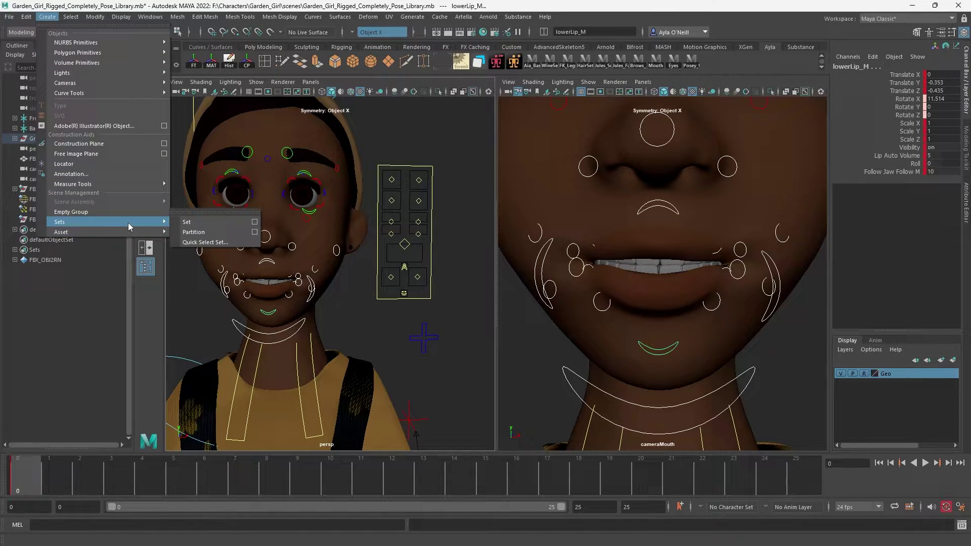
pyautogui.click(200, 242)
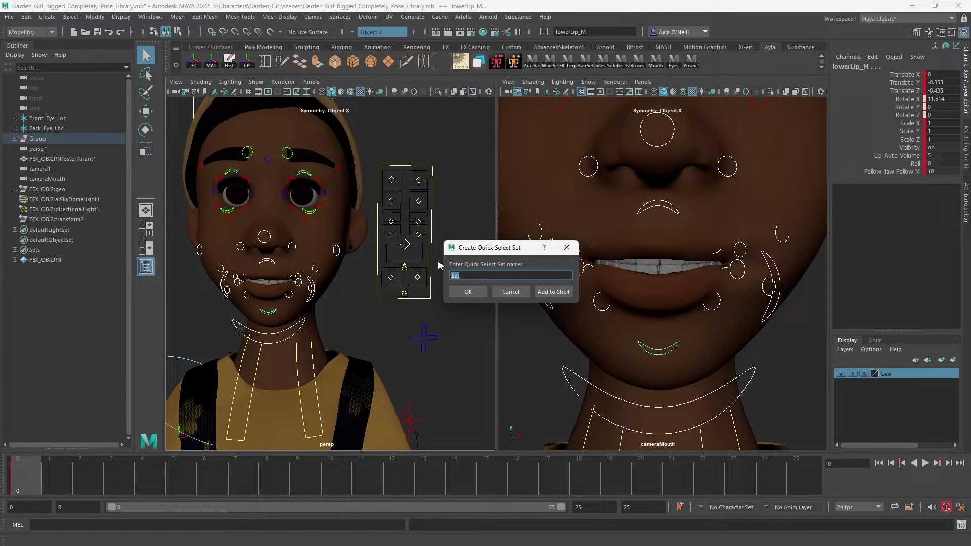
pyautogui.write('Mouth_Posey')
pyautogui.click(550, 294)
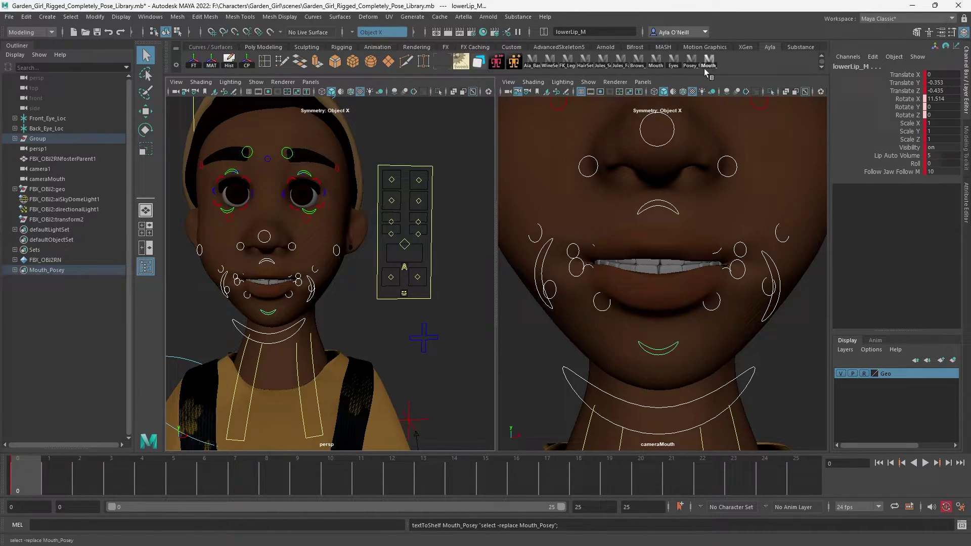
# Select the mouth controls with the Mouth_Posey shelf shortcut and apply the MBP_1 pose from Studio Library's Phoenomes folder.
pyautogui.click(375, 336)
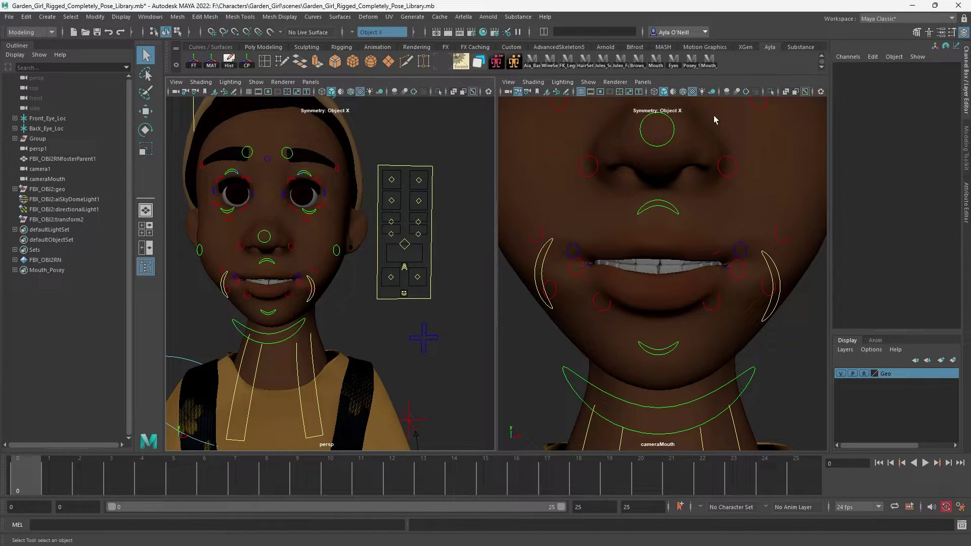
pyautogui.click(709, 61)
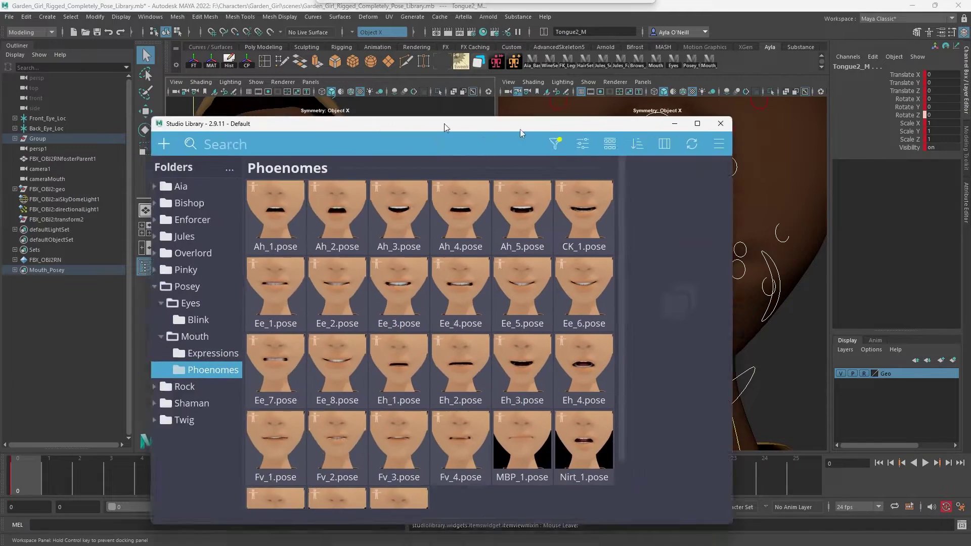
pyautogui.moveTo(355, 121); pyautogui.dragTo(585, 84)
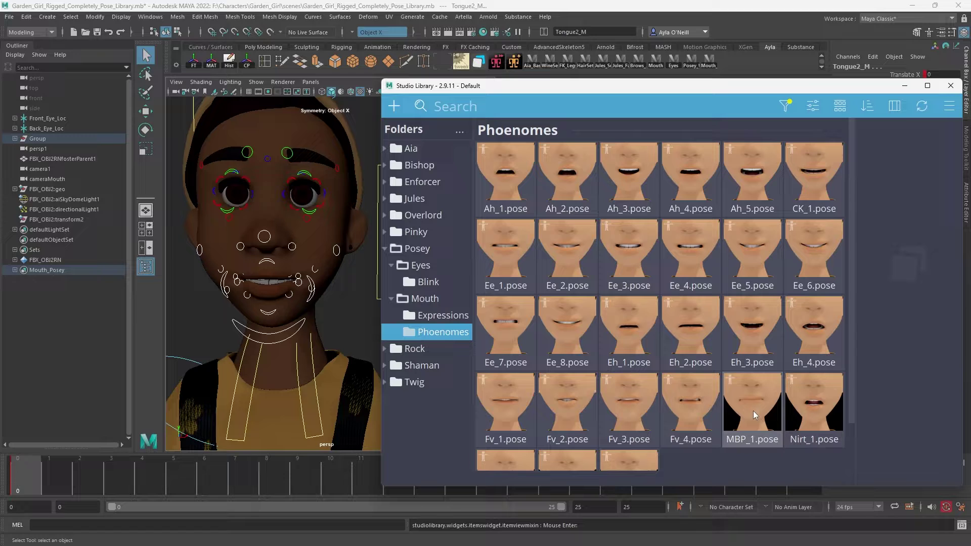
pyautogui.click(757, 396)
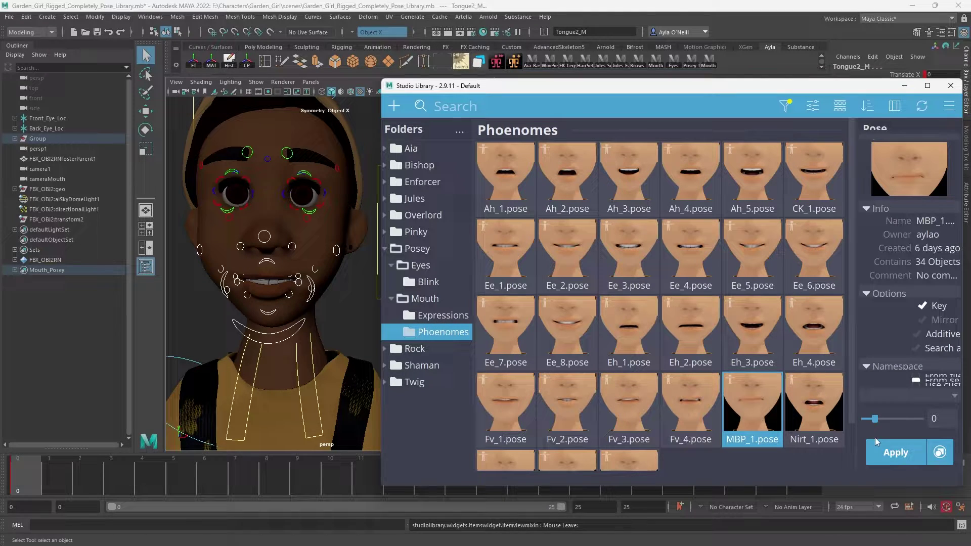
pyautogui.click(887, 454)
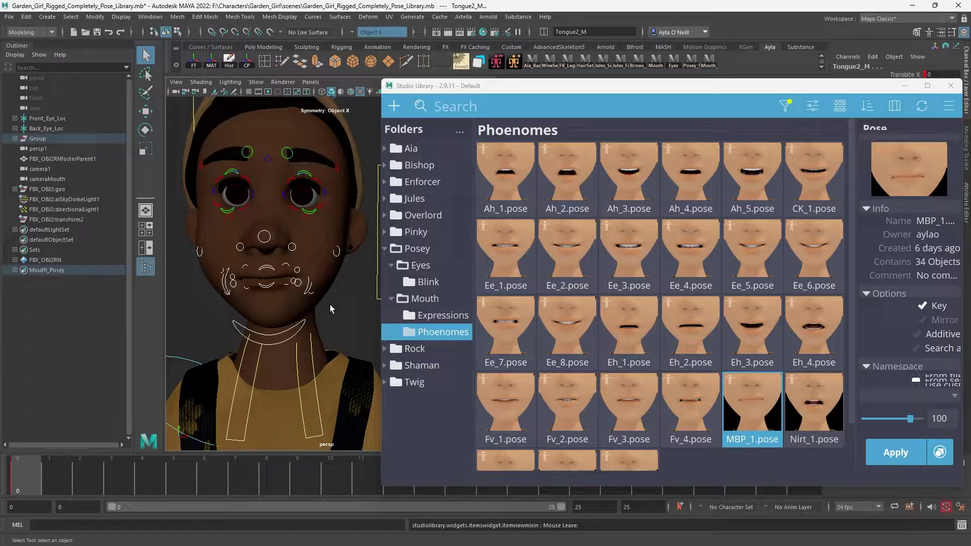
pyautogui.click(350, 300)
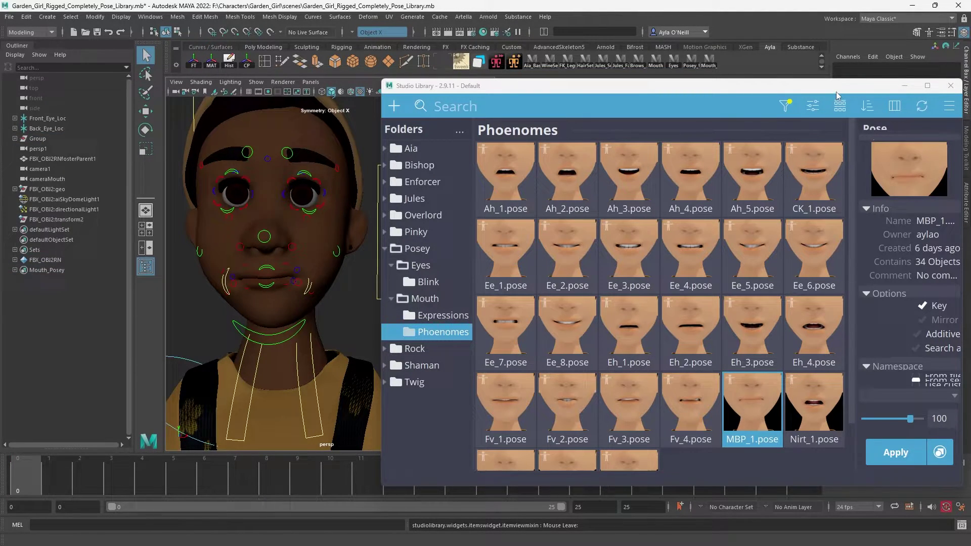
pyautogui.moveTo(897, 85); pyautogui.dragTo(0, 56)
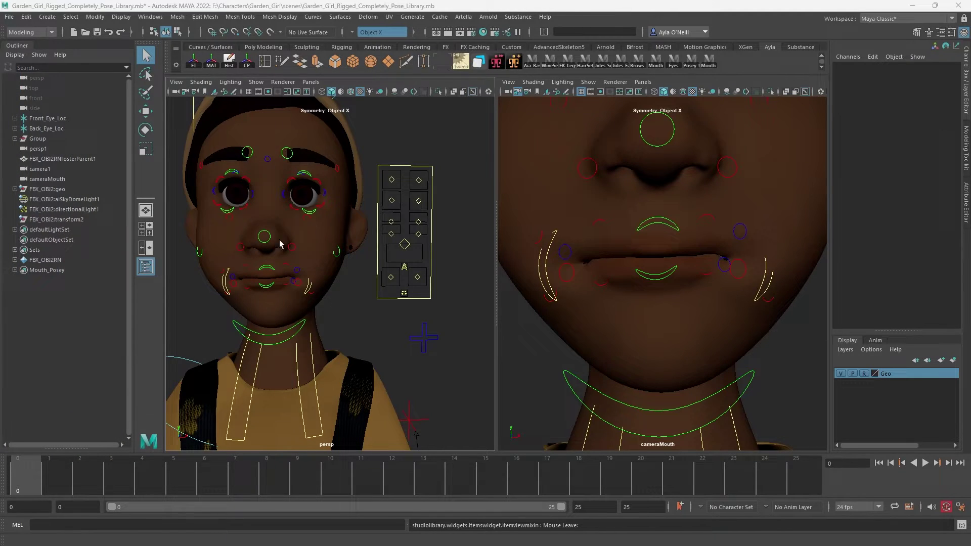
# Move both smile controls outward and lower SmilePull_L slightly, to about 0.255 in Translate X and -0.078 in Translate Y.
pyautogui.click(307, 290)
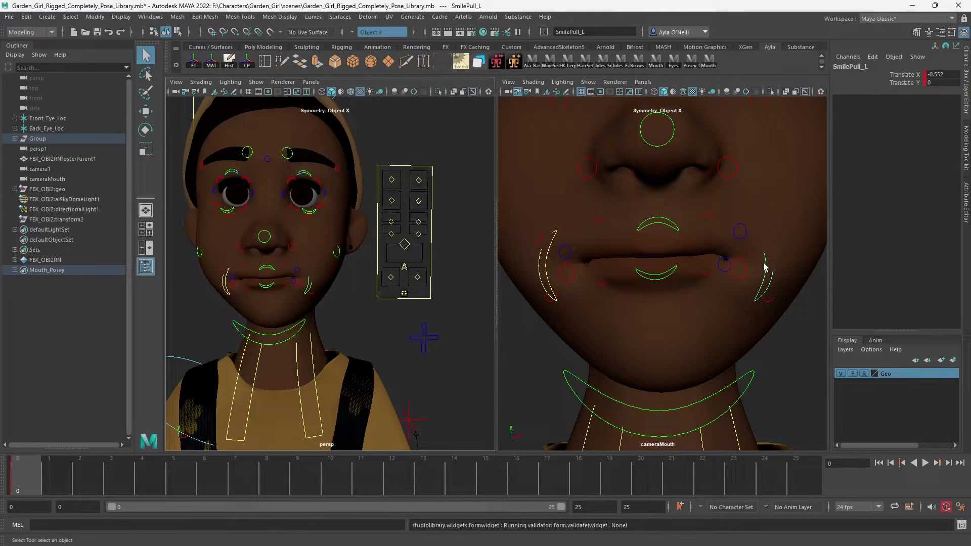
pyautogui.press('w')
pyautogui.moveTo(748, 268); pyautogui.dragTo(776, 269)
pyautogui.click(559, 273)
pyautogui.moveTo(559, 273)
pyautogui.mouseDown()
pyautogui.moveTo(571, 269)
pyautogui.moveTo(556, 268)
pyautogui.mouseUp()
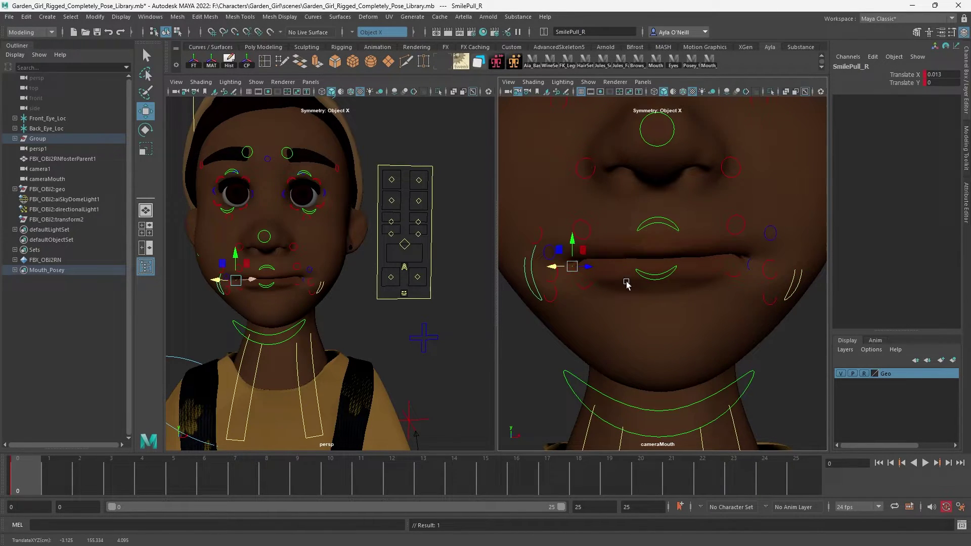
pyautogui.click(793, 282)
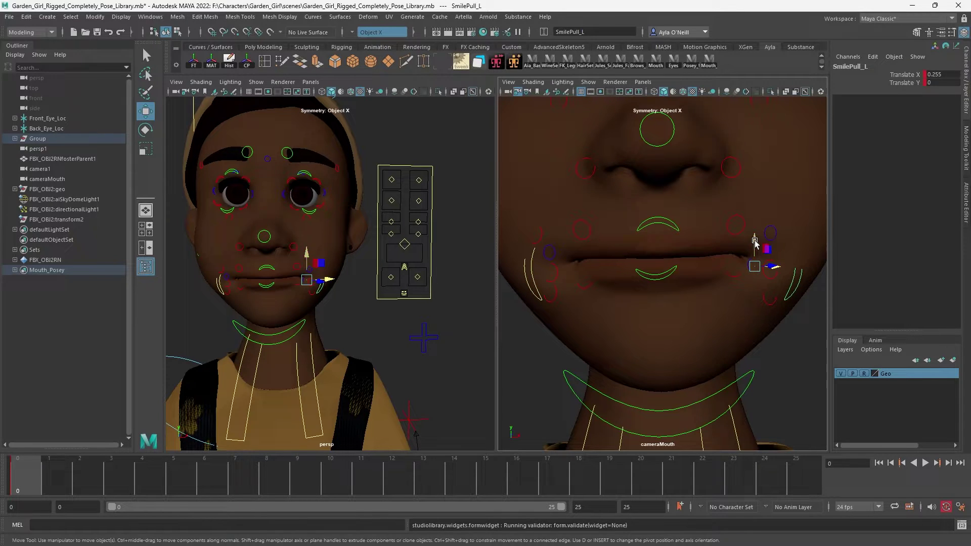
pyautogui.moveTo(753, 243); pyautogui.dragTo(754, 246)
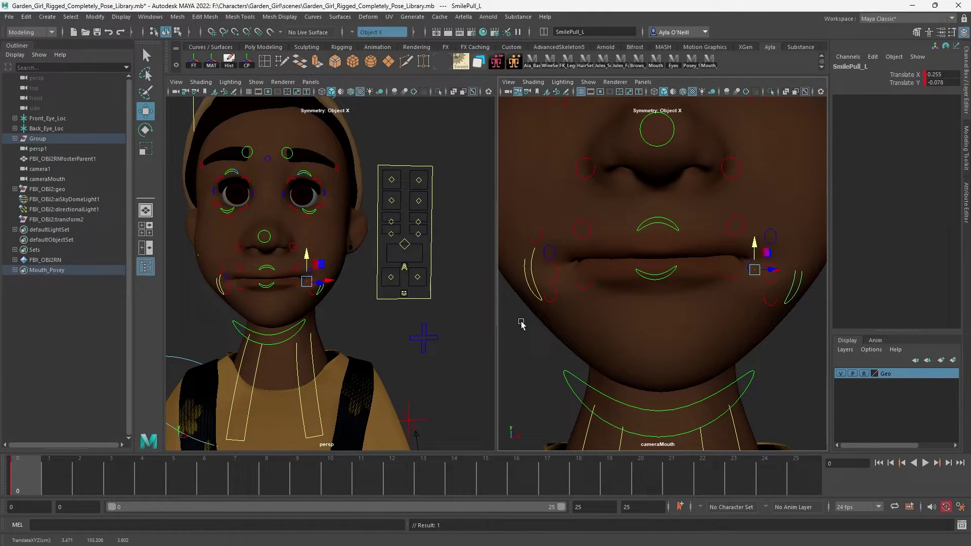
pyautogui.click(753, 246)
# Refine the lip line by raising lowerLipA_R to about 0.125 and lowerLip_M to about 0.76, and nudging upperLipB_L and lowerLipA_L.
pyautogui.click(247, 292)
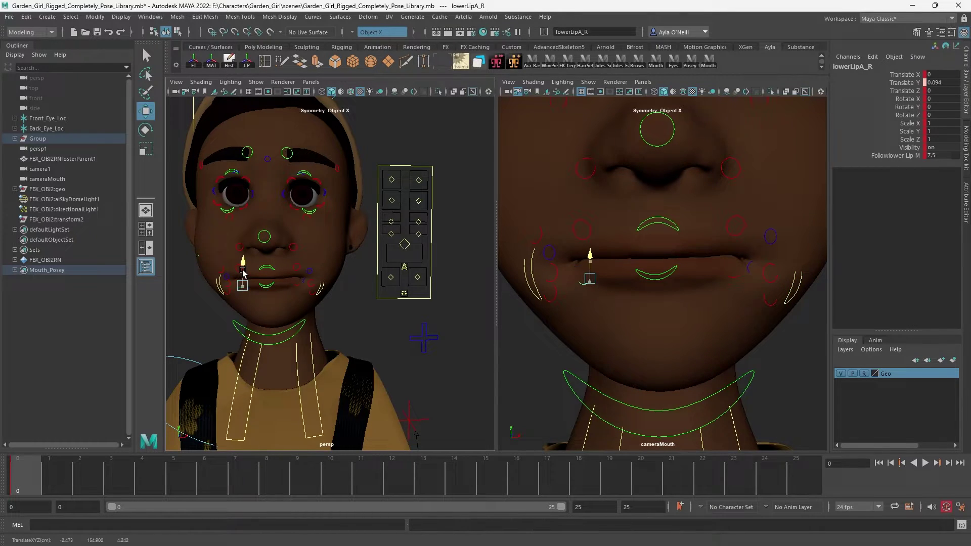
pyautogui.moveTo(243, 273); pyautogui.dragTo(244, 270)
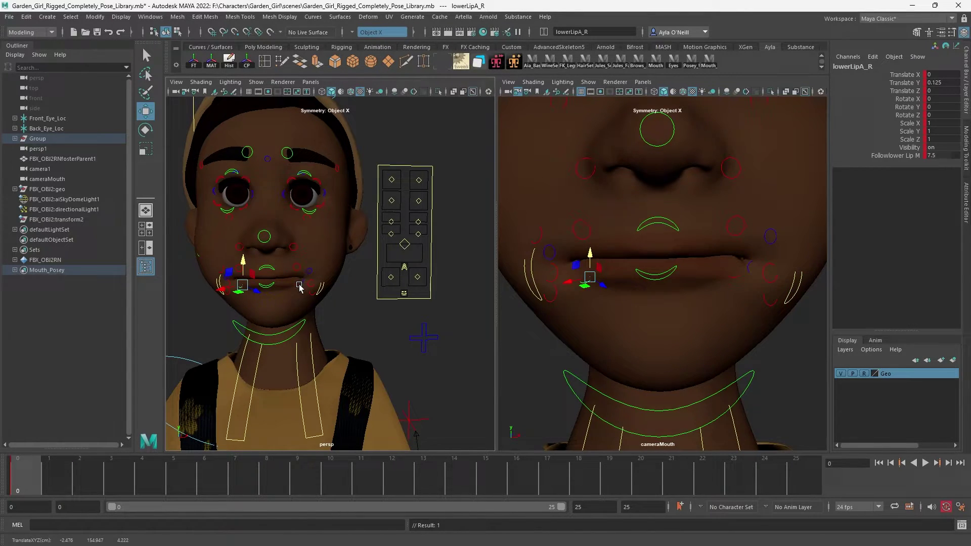
pyautogui.click(276, 286)
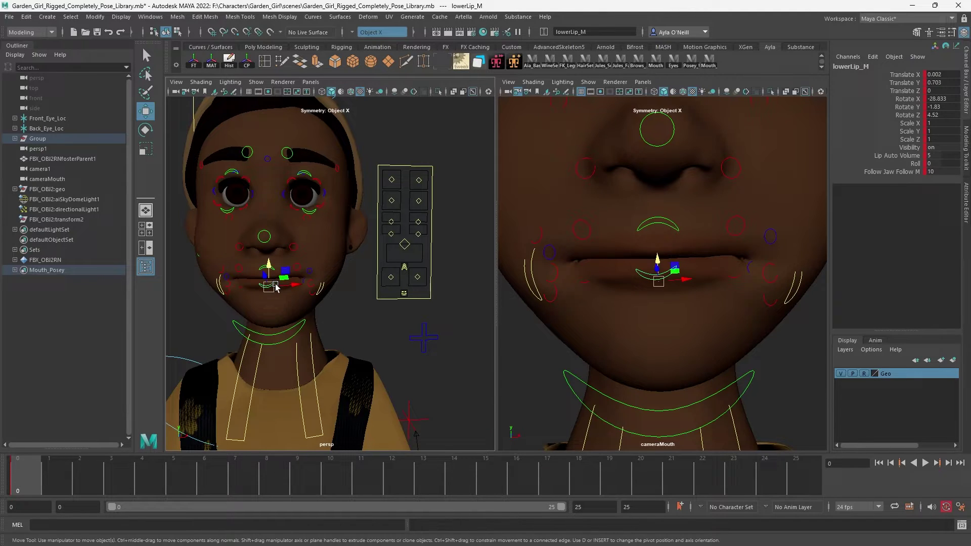
pyautogui.moveTo(271, 268); pyautogui.dragTo(276, 268)
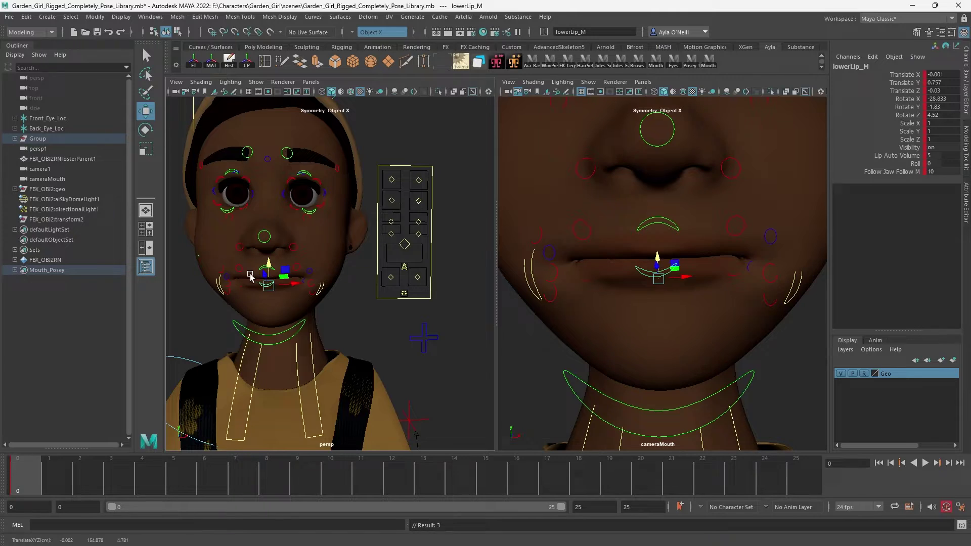
pyautogui.click(314, 275)
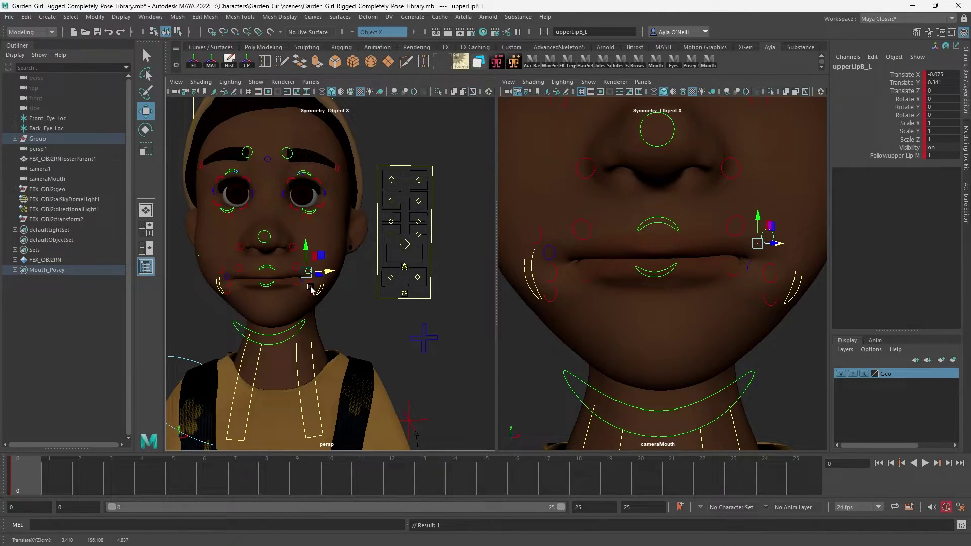
pyautogui.click(315, 286)
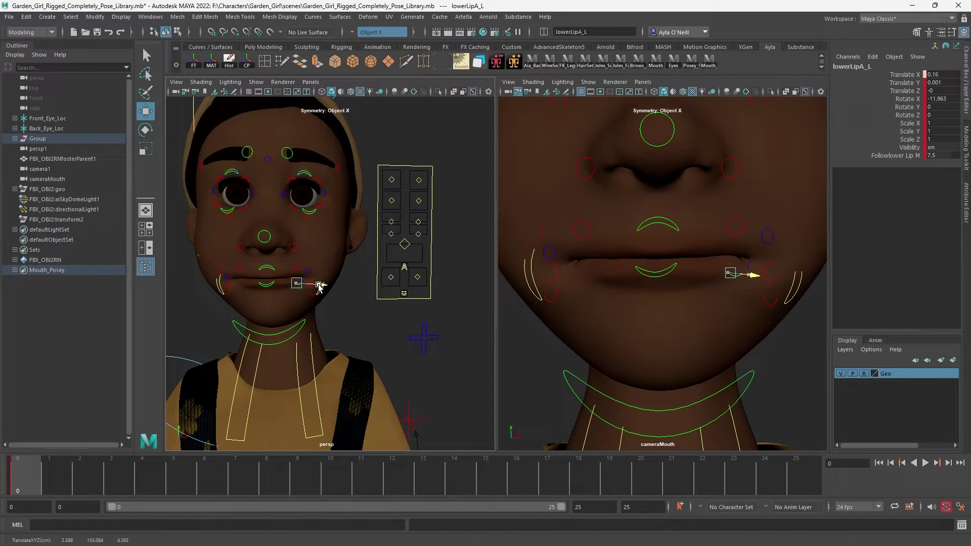
# Narrow the mouth by pulling SmilePull_R and SmilePull_L inward to about -1.05 and -0.35 in Translate X.
pyautogui.click(221, 286)
pyautogui.moveTo(222, 284); pyautogui.dragTo(244, 286)
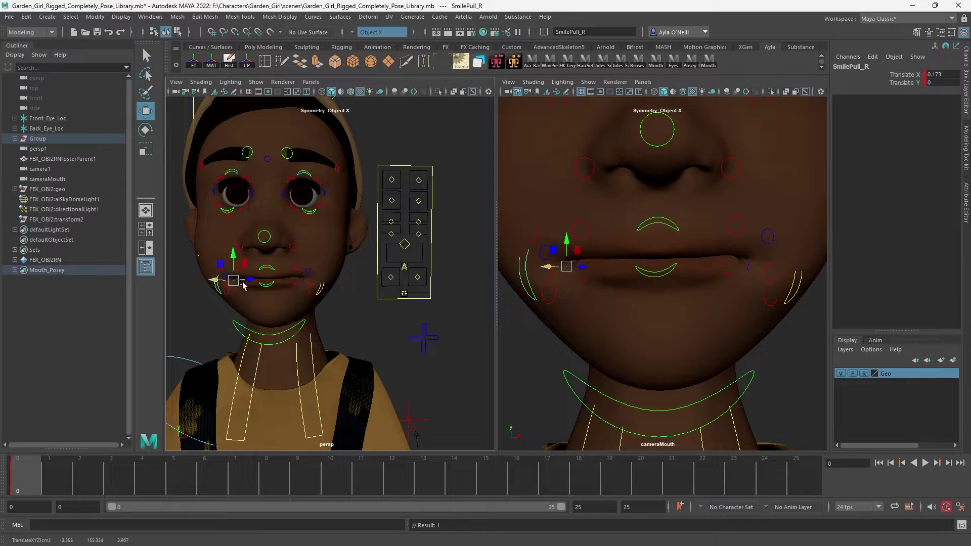
pyautogui.click(320, 289)
pyautogui.moveTo(327, 281)
pyautogui.mouseDown()
pyautogui.moveTo(338, 284)
pyautogui.moveTo(314, 282)
pyautogui.mouseUp()
pyautogui.click(219, 284)
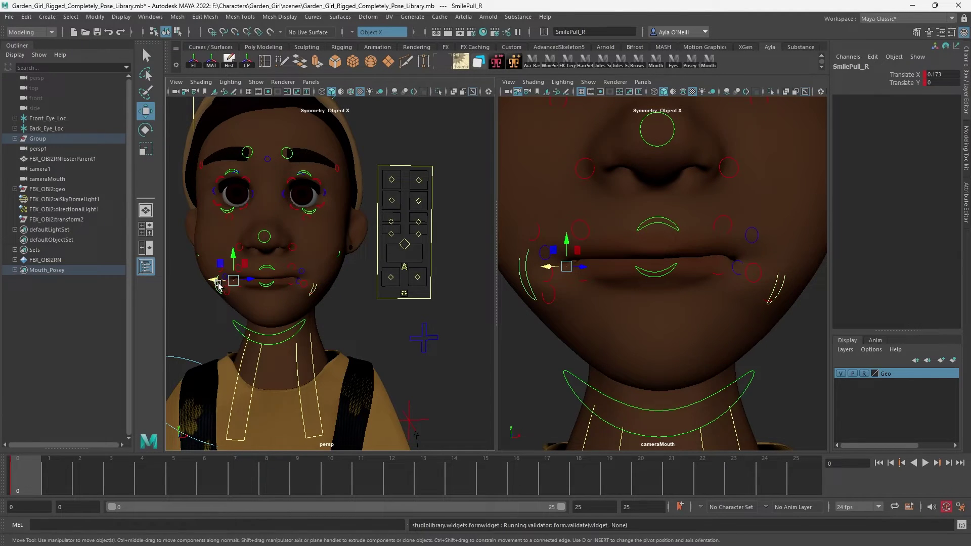
pyautogui.moveTo(218, 284); pyautogui.dragTo(233, 280)
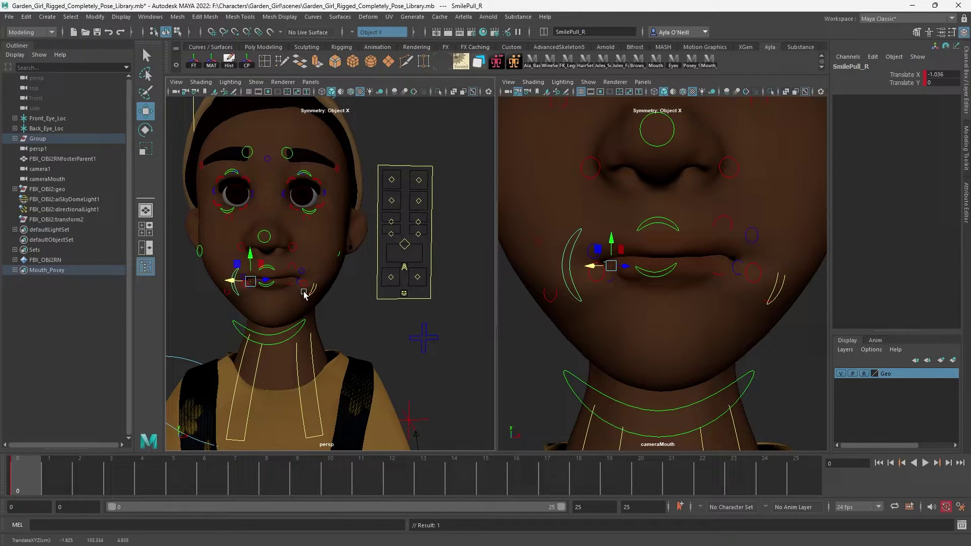
pyautogui.click(776, 279)
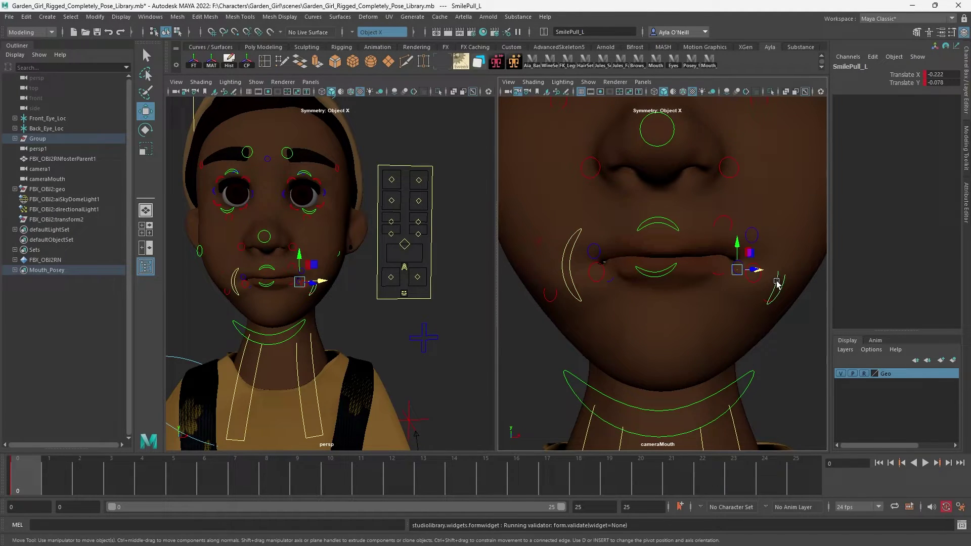
pyautogui.moveTo(761, 272); pyautogui.dragTo(567, 267)
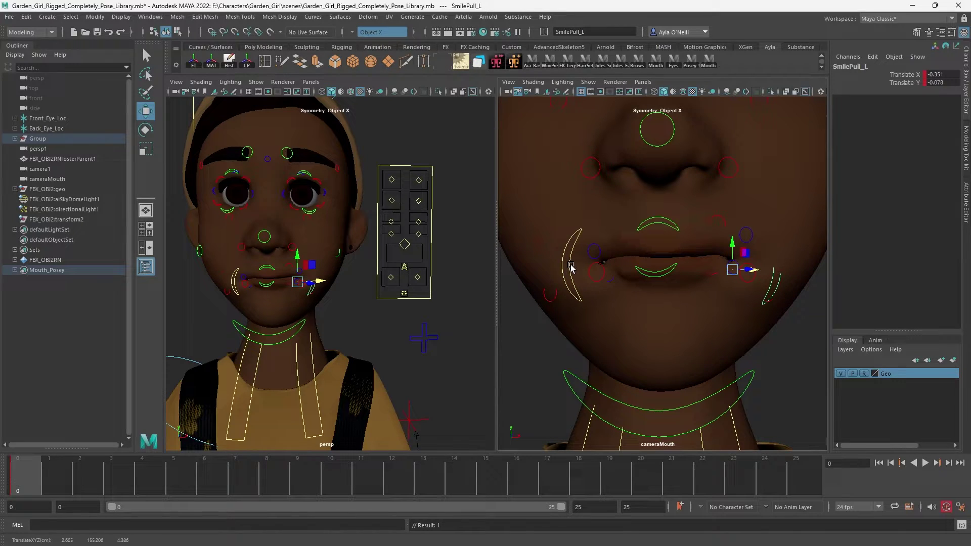
pyautogui.click(572, 267)
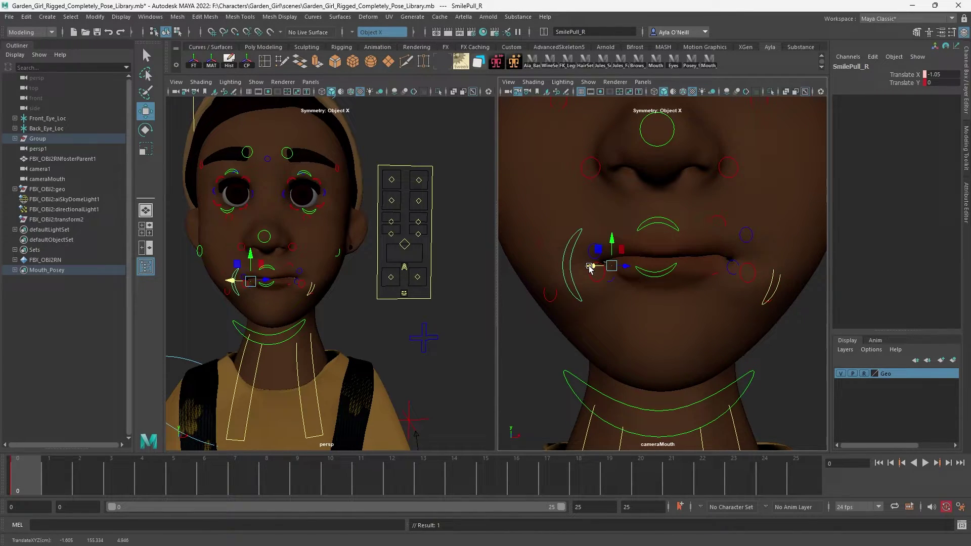
pyautogui.click(713, 278)
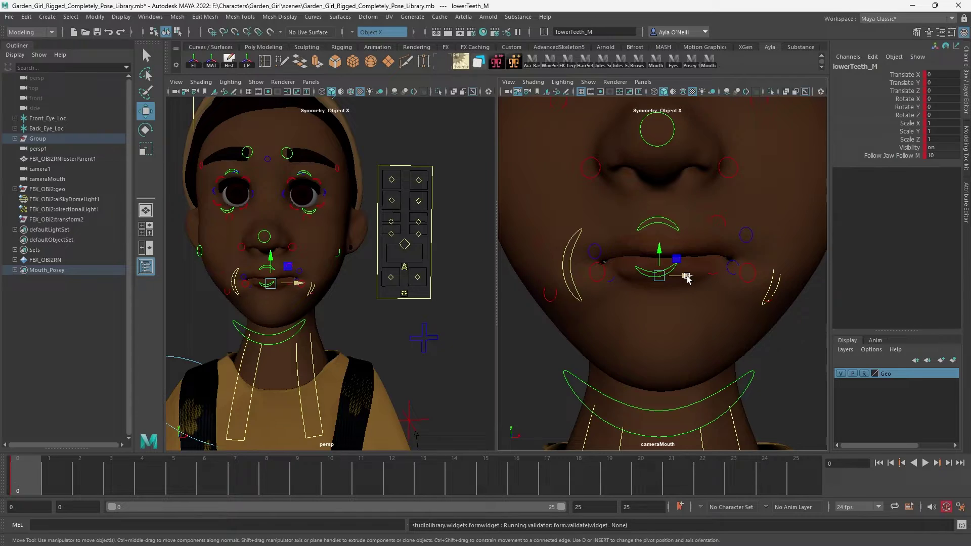
pyautogui.moveTo(688, 278)
pyautogui.mouseDown()
pyautogui.moveTo(732, 275)
pyautogui.moveTo(693, 260)
pyautogui.moveTo(687, 275)
pyautogui.moveTo(697, 281)
pyautogui.mouseUp()
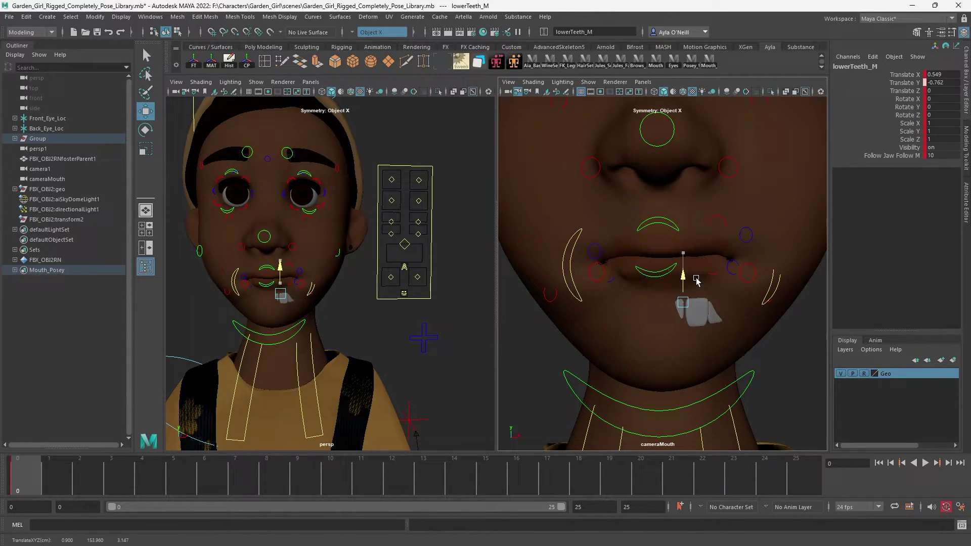
pyautogui.hotkey('ctrl', 'z')
pyautogui.hotkey('ctrl', 'z')
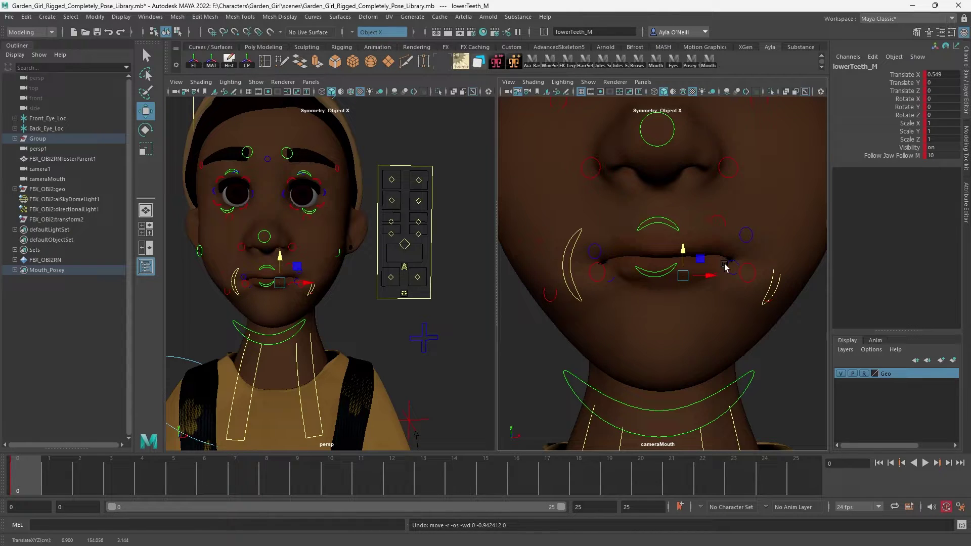
pyautogui.click(775, 358)
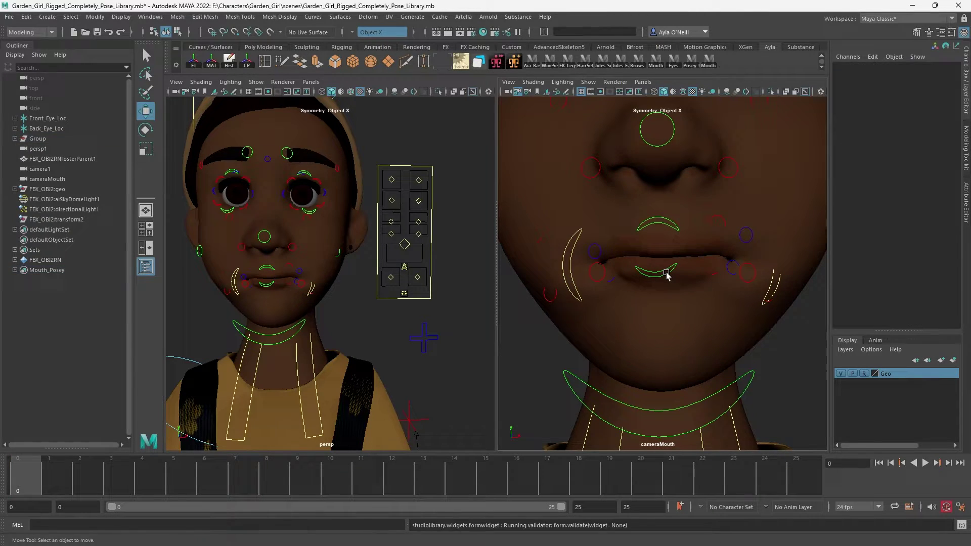
# Shift lowerLip_M sideways to about 0.095 and raise lowerLipB_R and lowerLipB_L to about 0.26 and 0.38 in Translate Y.
pyautogui.click(667, 276)
pyautogui.moveTo(680, 277)
pyautogui.mouseDown()
pyautogui.moveTo(701, 284)
pyautogui.moveTo(693, 283)
pyautogui.mouseUp()
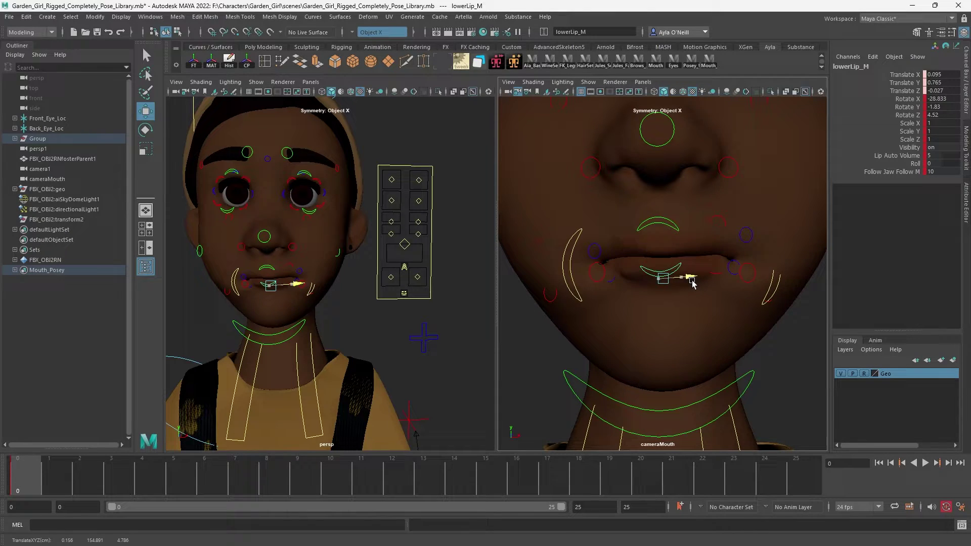
pyautogui.click(612, 278)
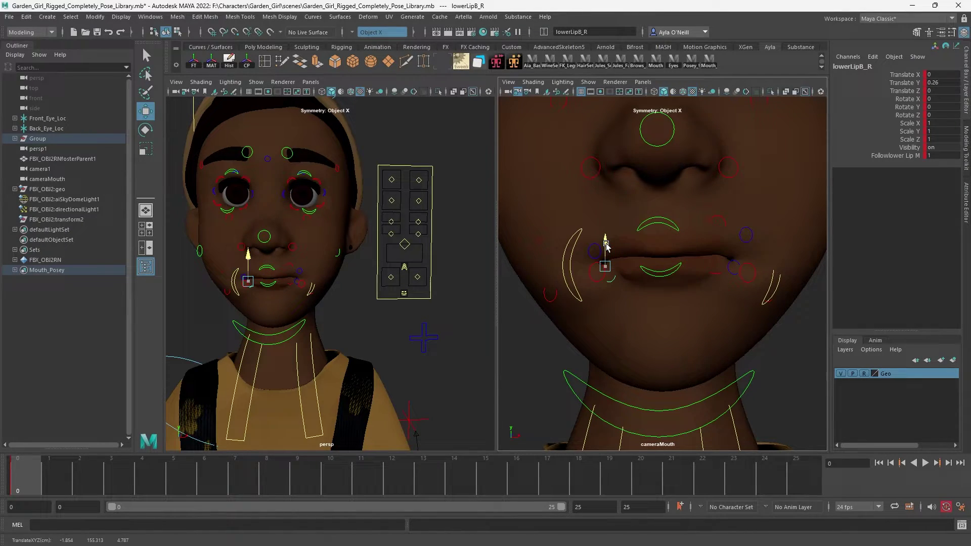
pyautogui.click(734, 265)
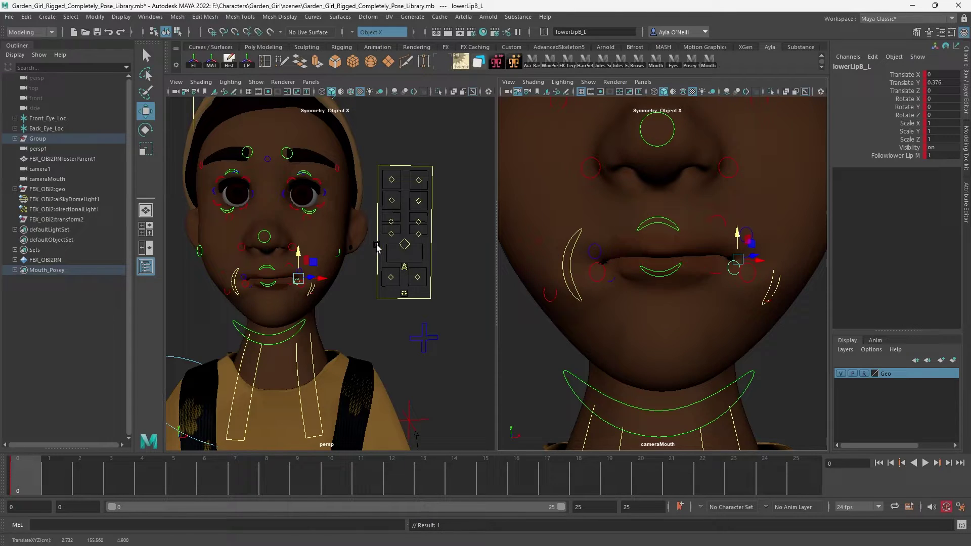
# Clear the Studio Library window from the viewports and render the cameraMouth view of the adjusted mouth pose with Arnold.
pyautogui.click(713, 61)
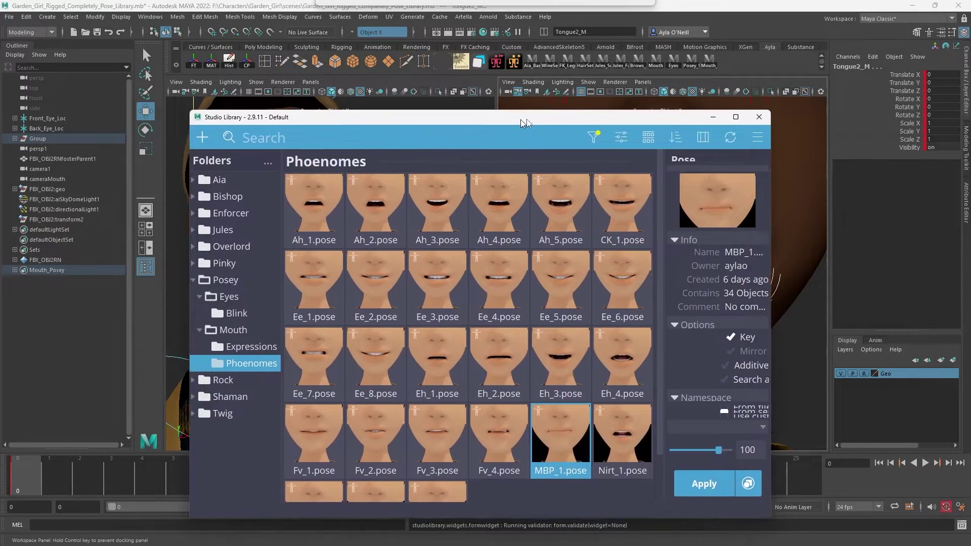
pyautogui.moveTo(523, 115); pyautogui.dragTo(0, 76)
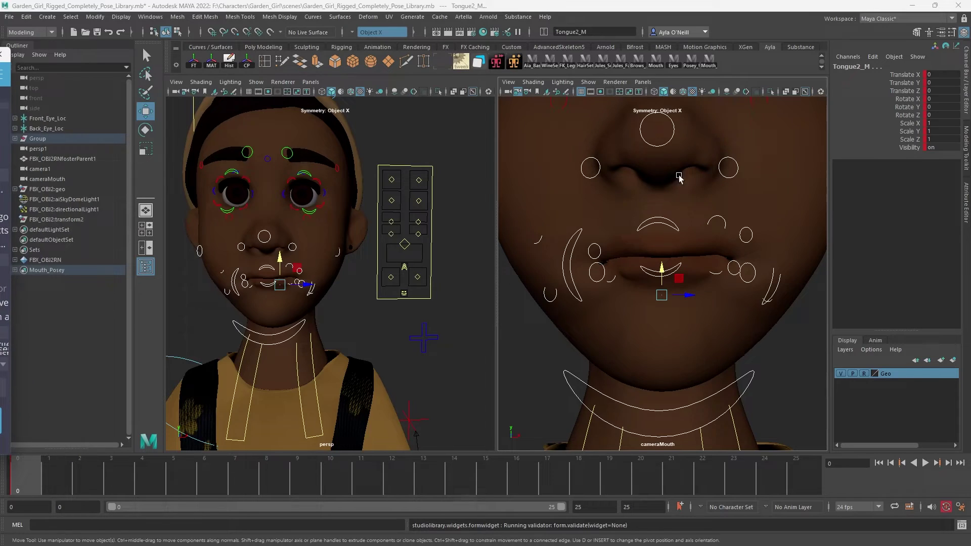
pyautogui.click(533, 343)
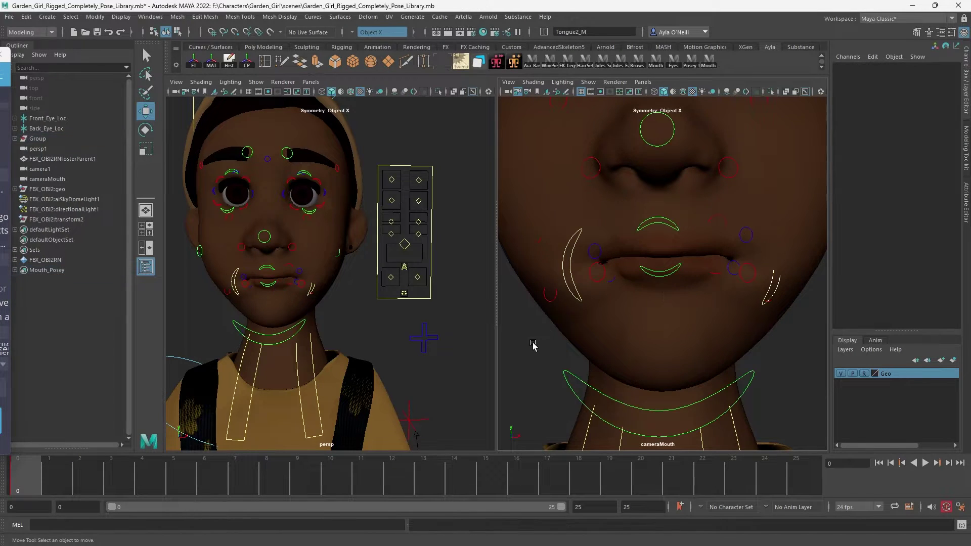
pyautogui.click(450, 34)
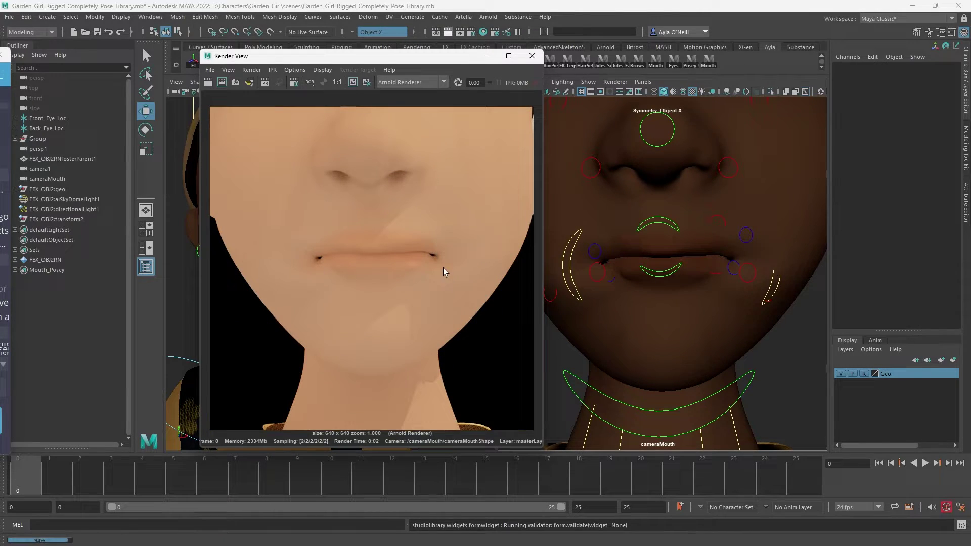
pyautogui.click(209, 83)
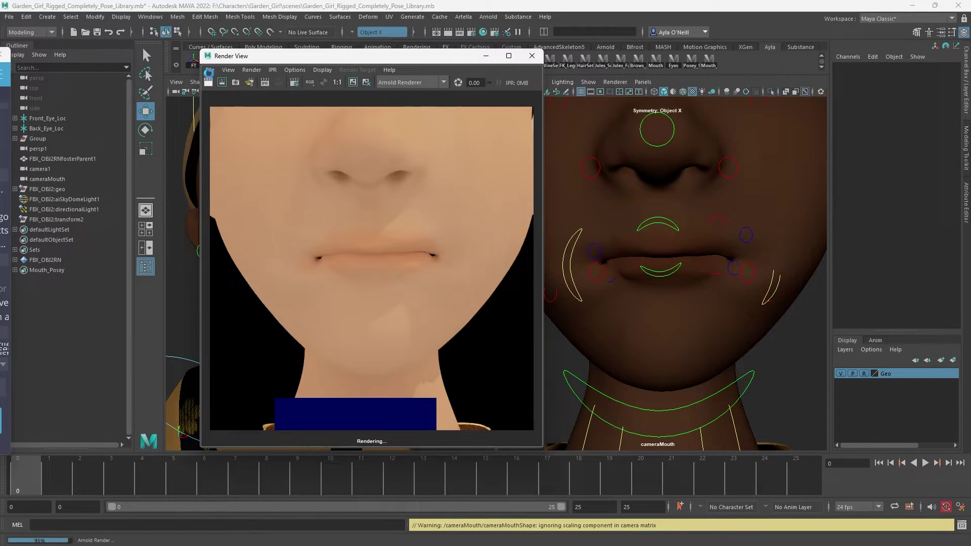
# Save the rendered mouth image as MBP_2.jpg in the images/Poses/Mouth/Phonemes folder and close the render window.
pyautogui.click(208, 71)
pyautogui.click(225, 96)
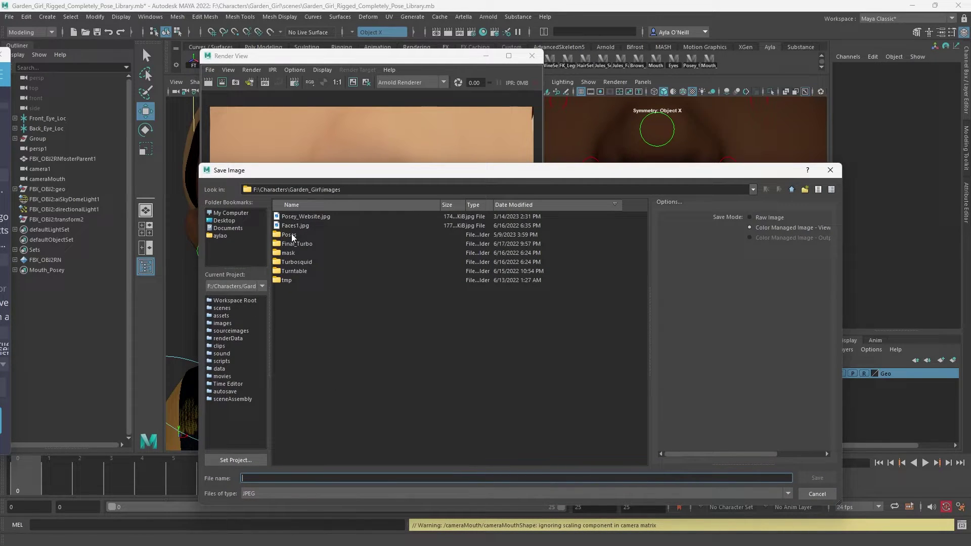
pyautogui.doubleClick(290, 236)
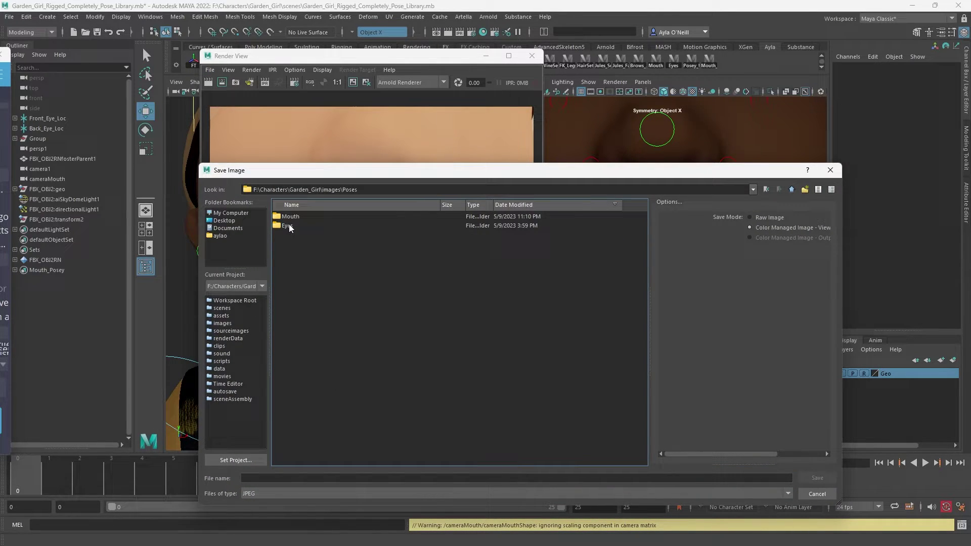
pyautogui.doubleClick(291, 218)
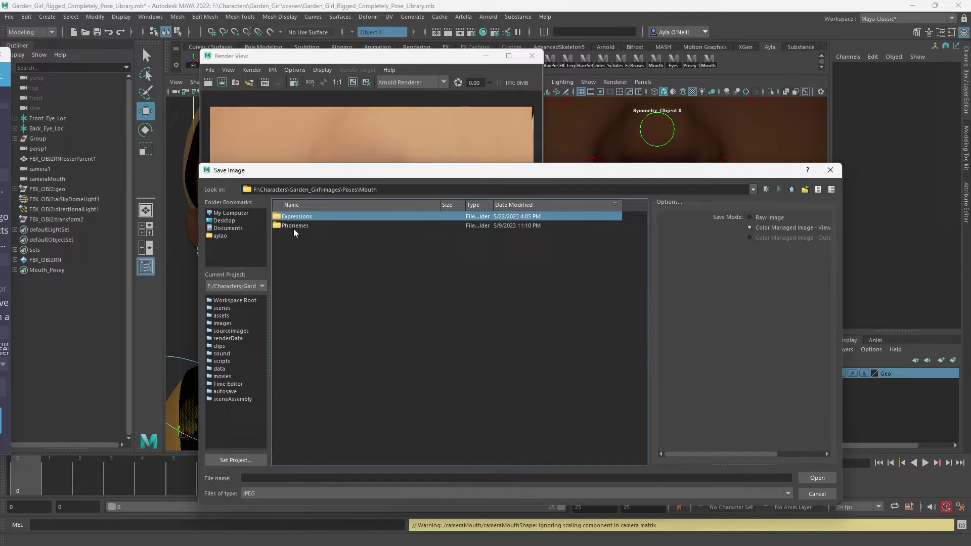
pyautogui.doubleClick(294, 226)
pyautogui.click(296, 254)
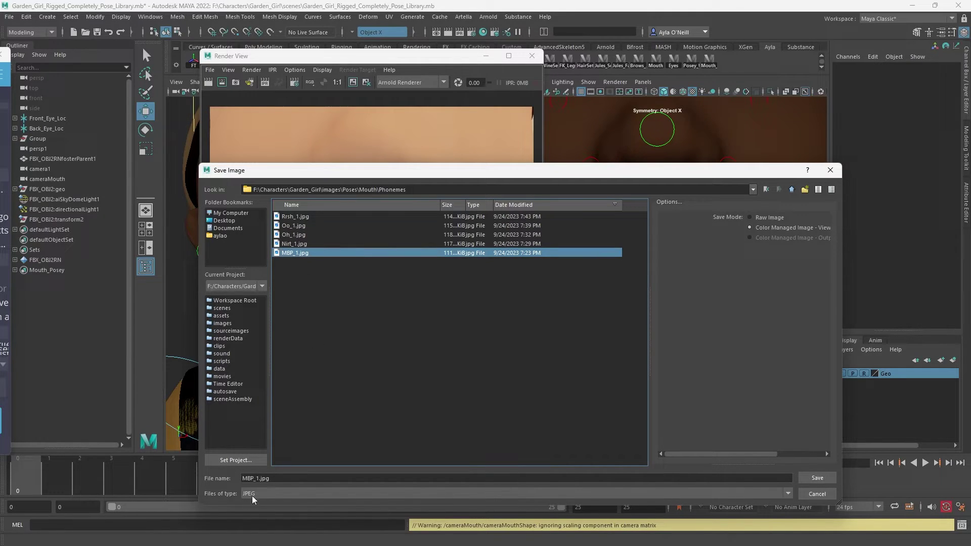
pyautogui.click(257, 478)
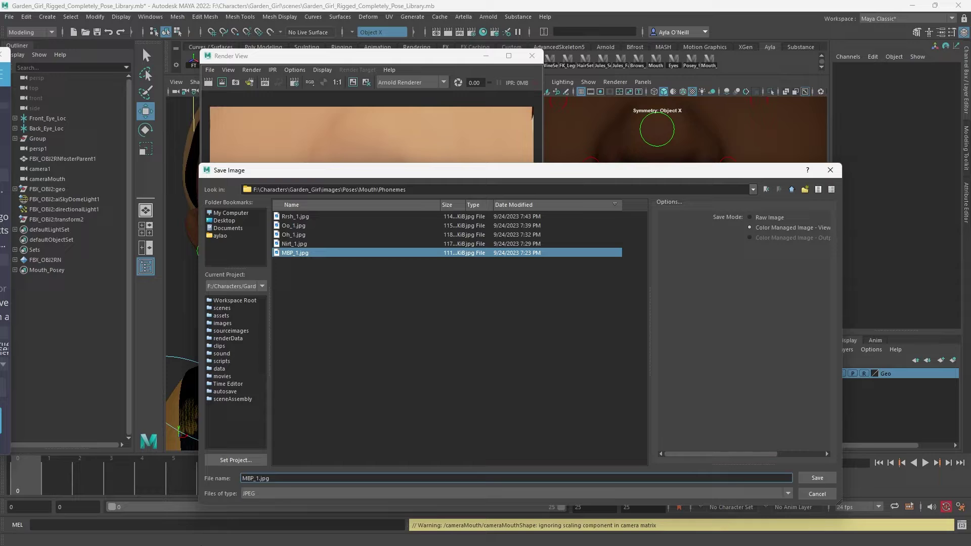
pyautogui.press('BackSpace')
pyautogui.write('2')
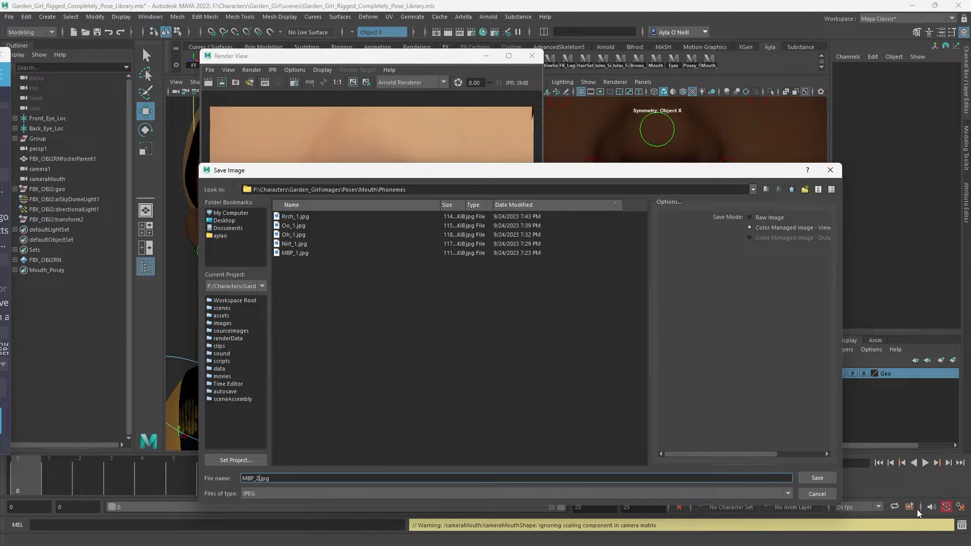
pyautogui.click(809, 481)
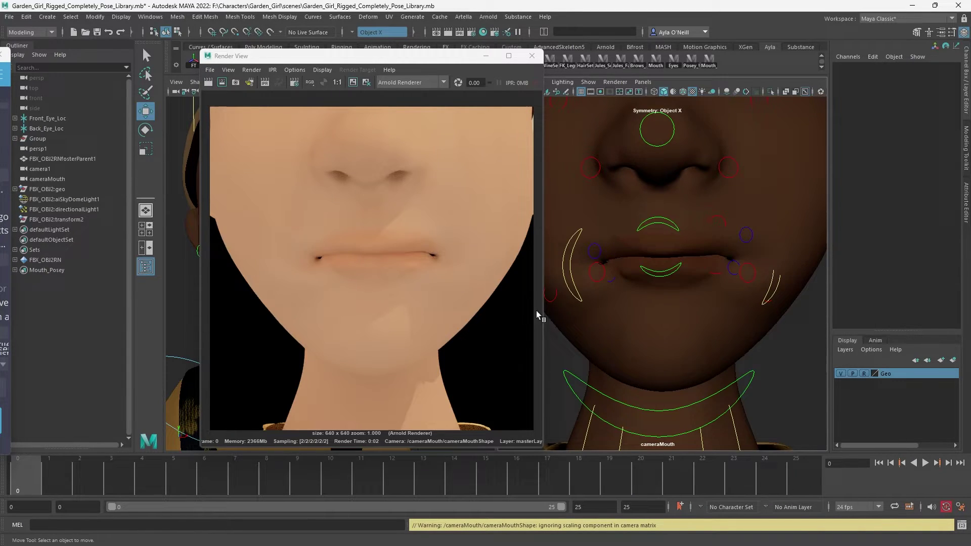
pyautogui.click(532, 56)
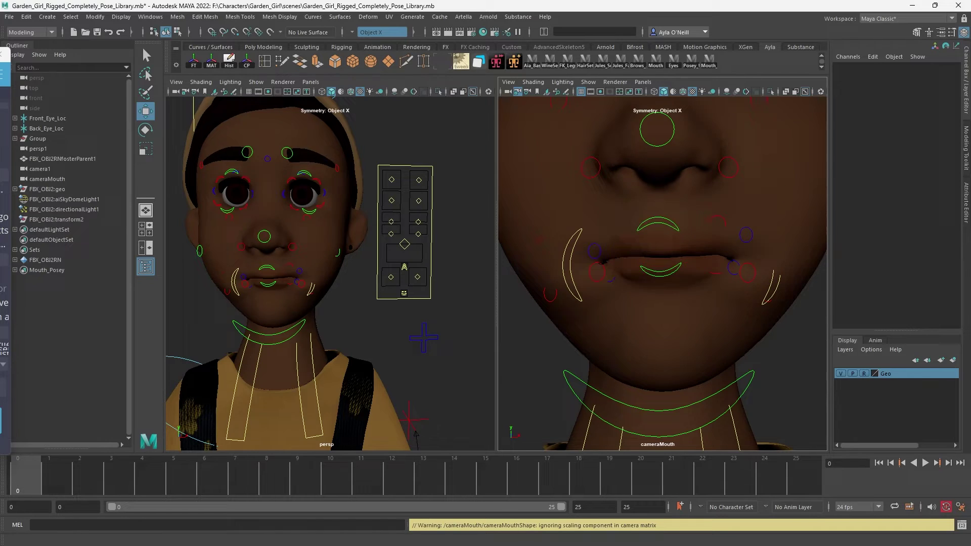
# Select all Mouth_Posey controls and start a new pose item in Studio Library's Posey/Mouth/Phoenomes folder.
pyautogui.click(710, 61)
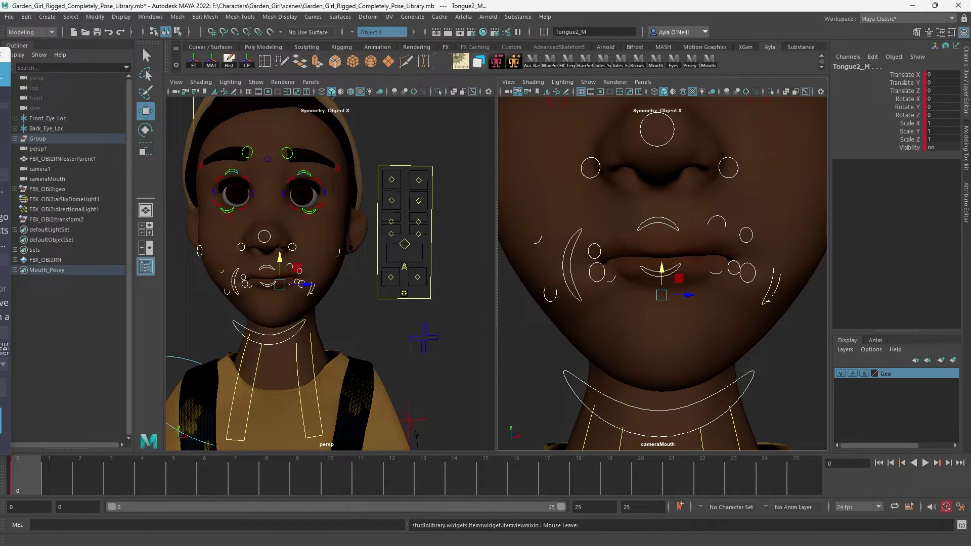
pyautogui.moveTo(213, 50); pyautogui.dragTo(565, 69)
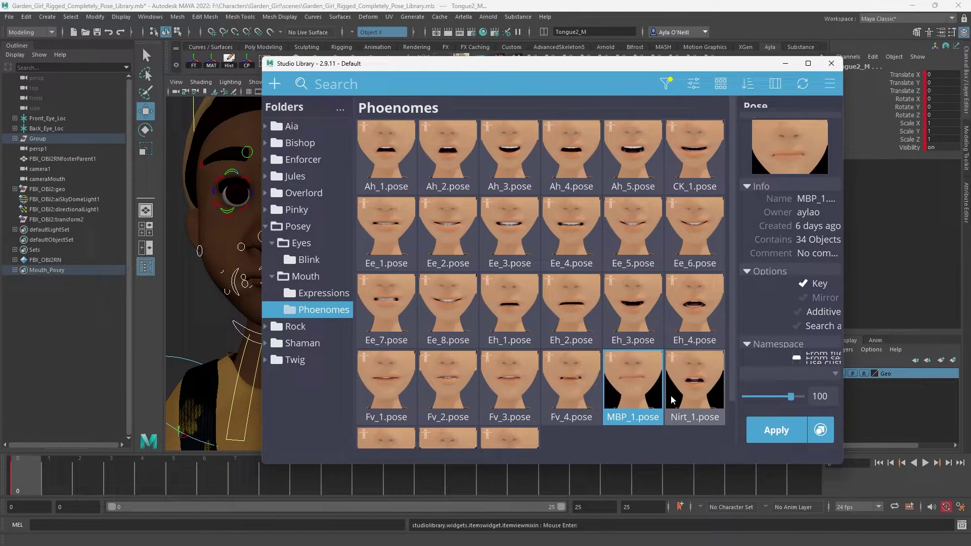
pyautogui.scroll(-1, 672, 400)
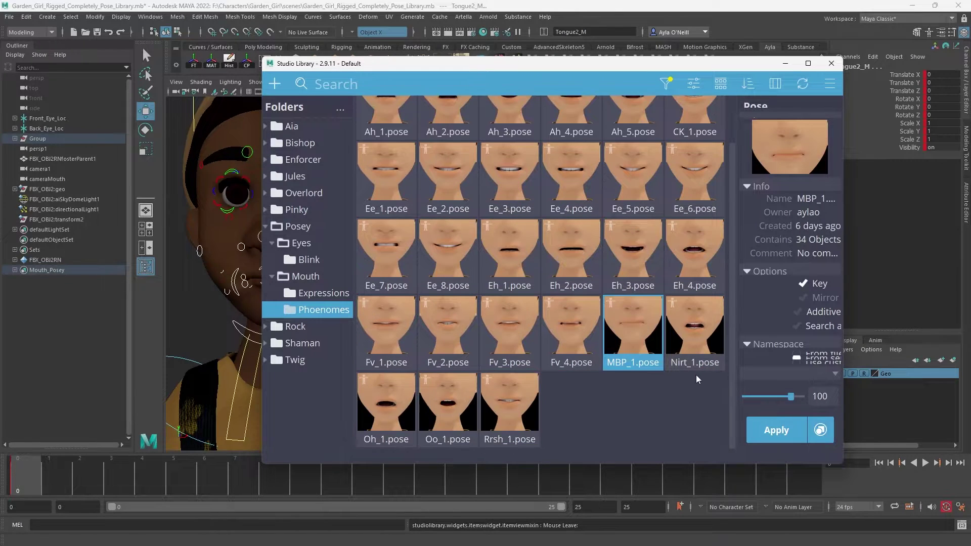
pyautogui.rightClick(582, 406)
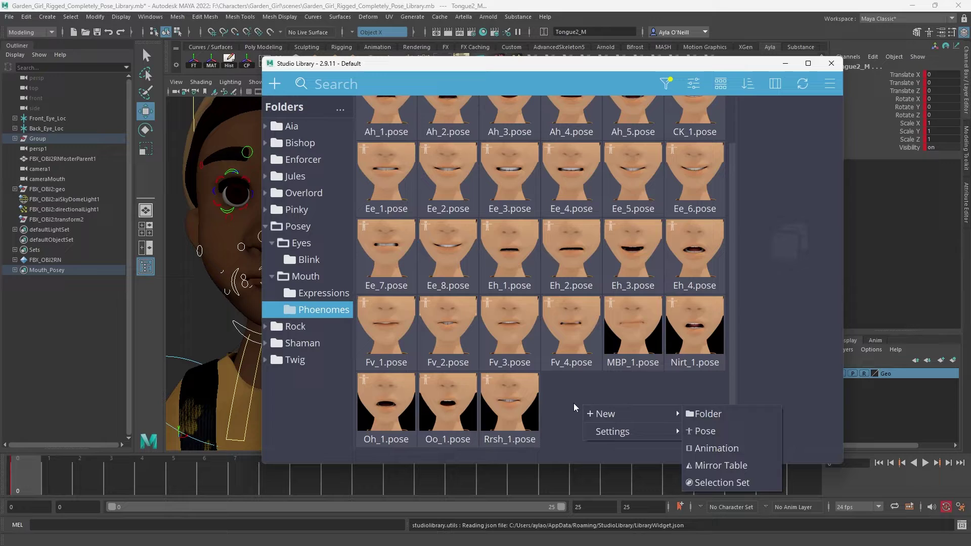
pyautogui.moveTo(606, 414)
pyautogui.click(722, 432)
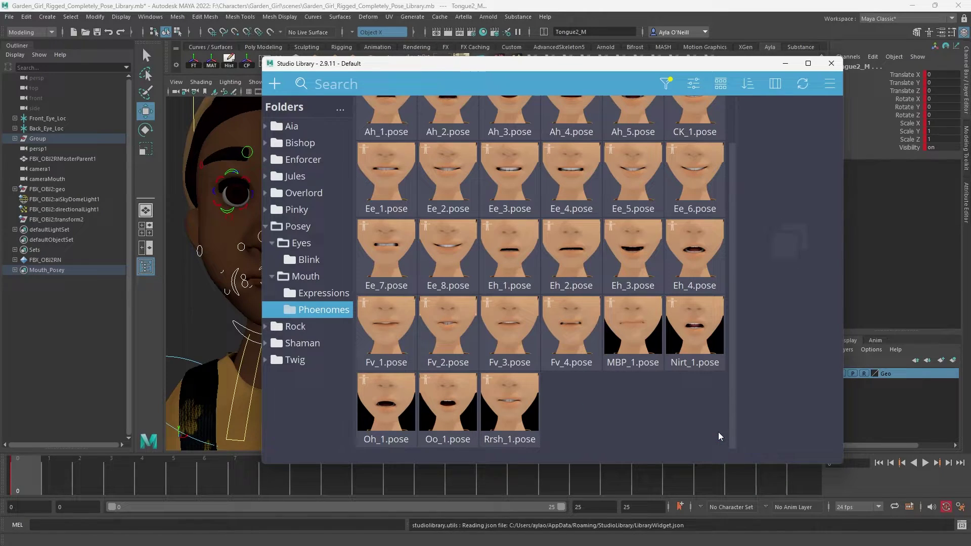
# Load the MBP_2 image from disk as the new pose's thumbnail.
pyautogui.moveTo(793, 208)
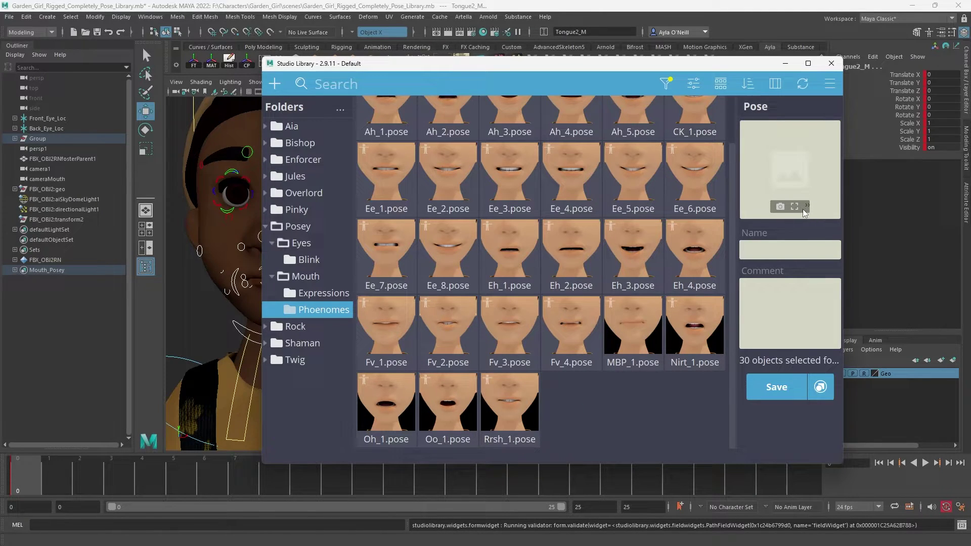
pyautogui.click(780, 207)
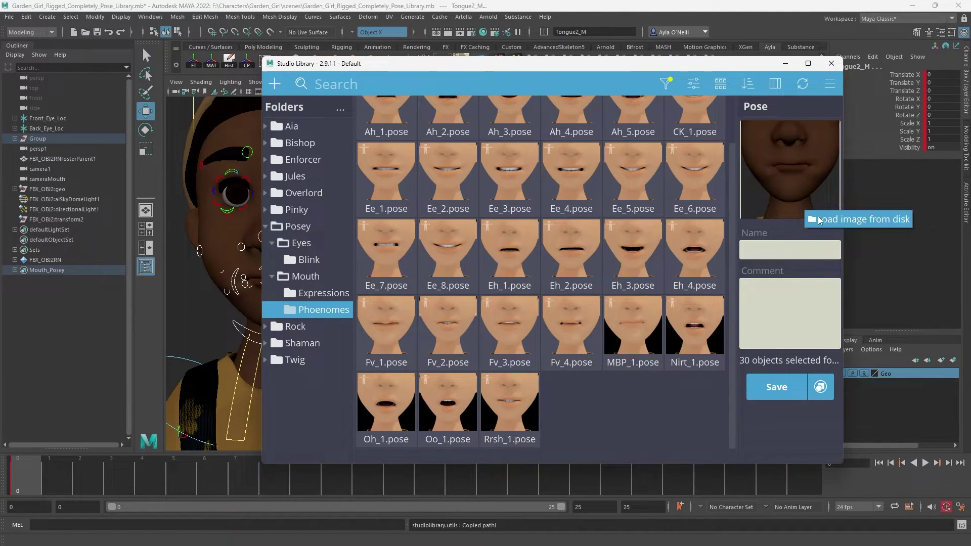
pyautogui.click(795, 208)
pyautogui.scroll(-1, 671, 275)
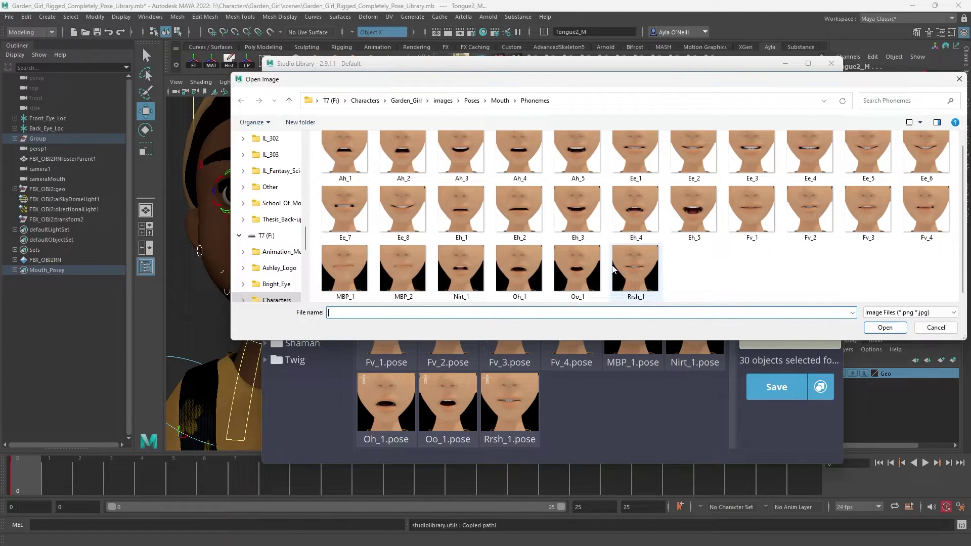
pyautogui.click(393, 275)
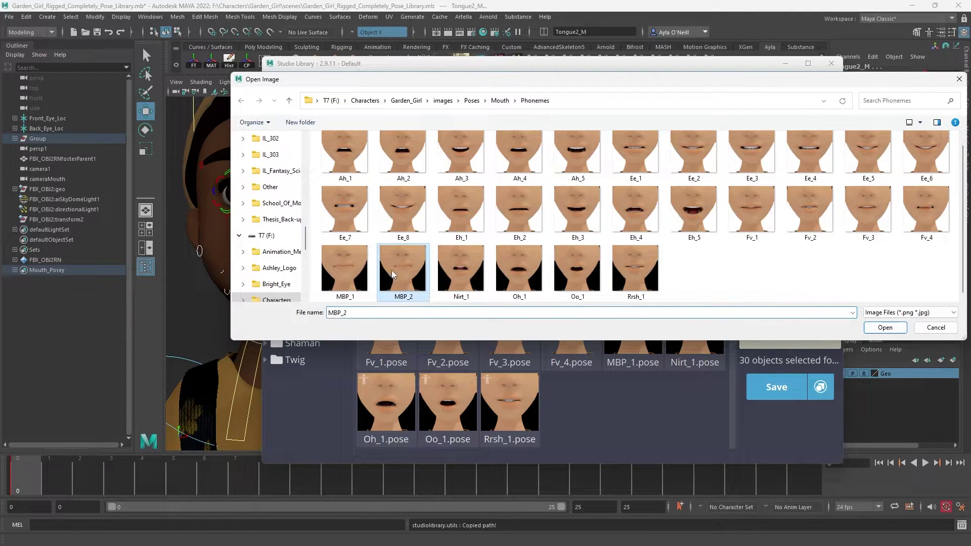
pyautogui.click(886, 328)
# Name the new pose MBP_2 and save it to the library.
pyautogui.click(756, 249)
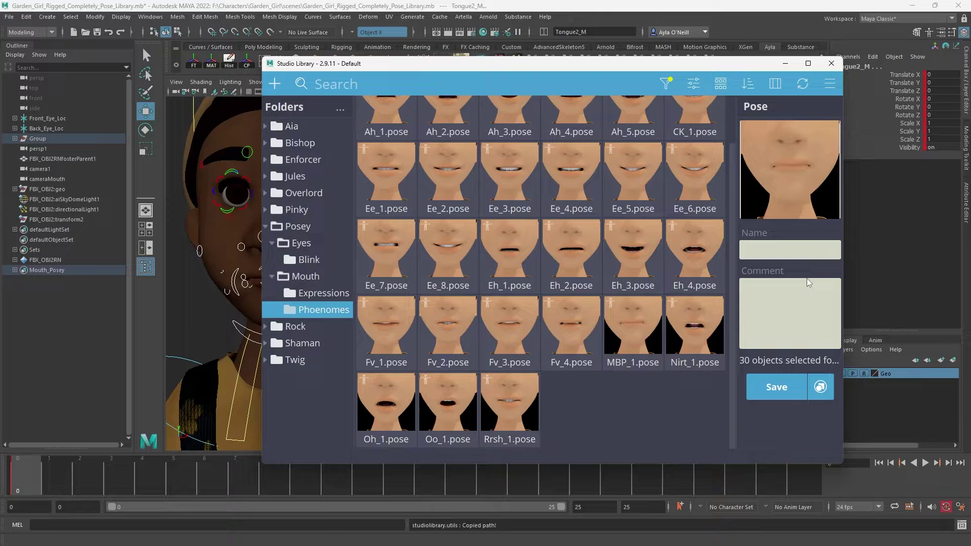
pyautogui.write('MBP_')
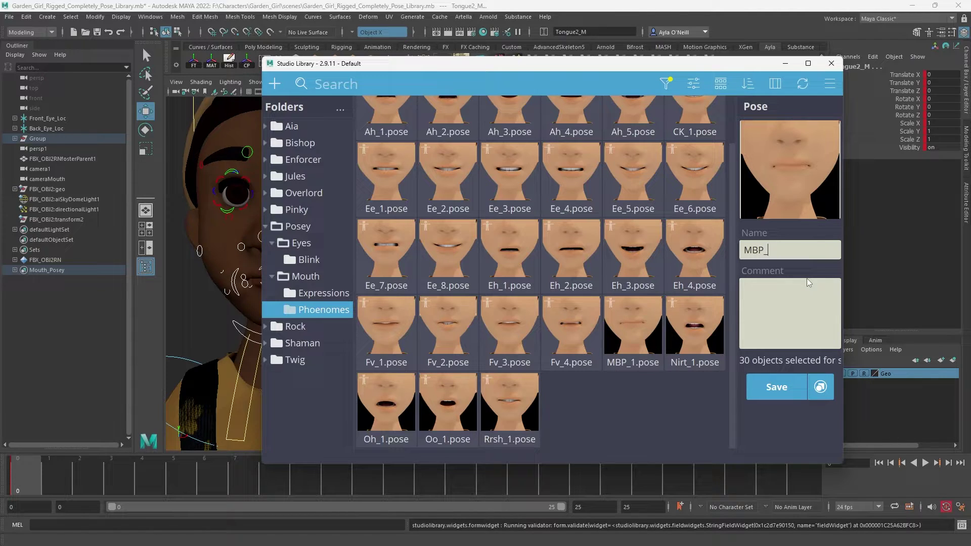
pyautogui.write('2')
pyautogui.click(762, 389)
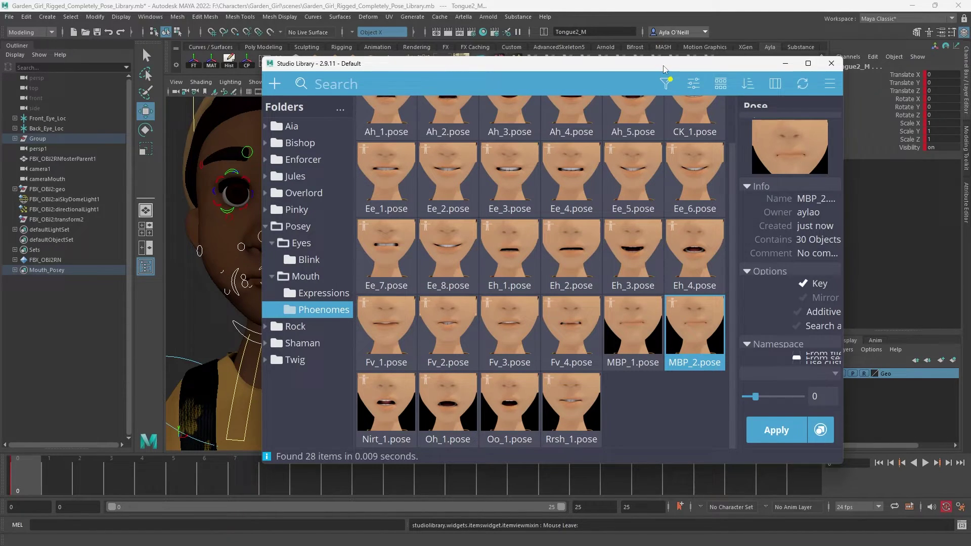
# Uncover the character's face and test the saved pose by applying Eh_4 followed by MBP_2.
pyautogui.moveTo(665, 69); pyautogui.dragTo(746, 76)
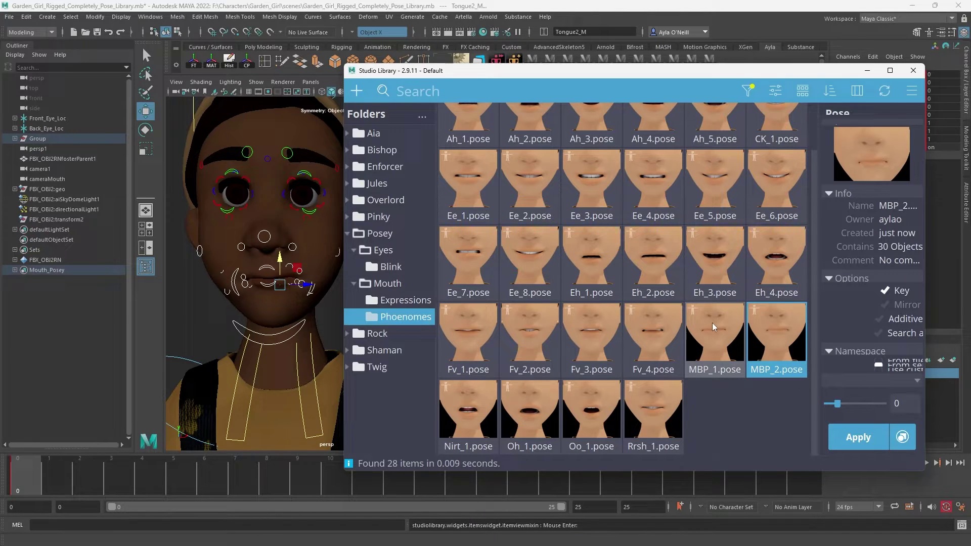
pyautogui.click(774, 255)
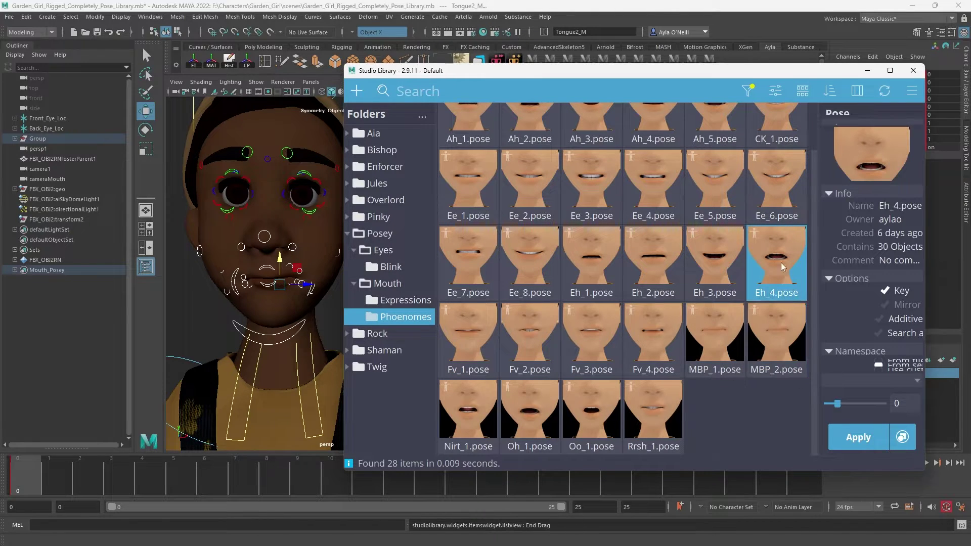
pyautogui.click(857, 438)
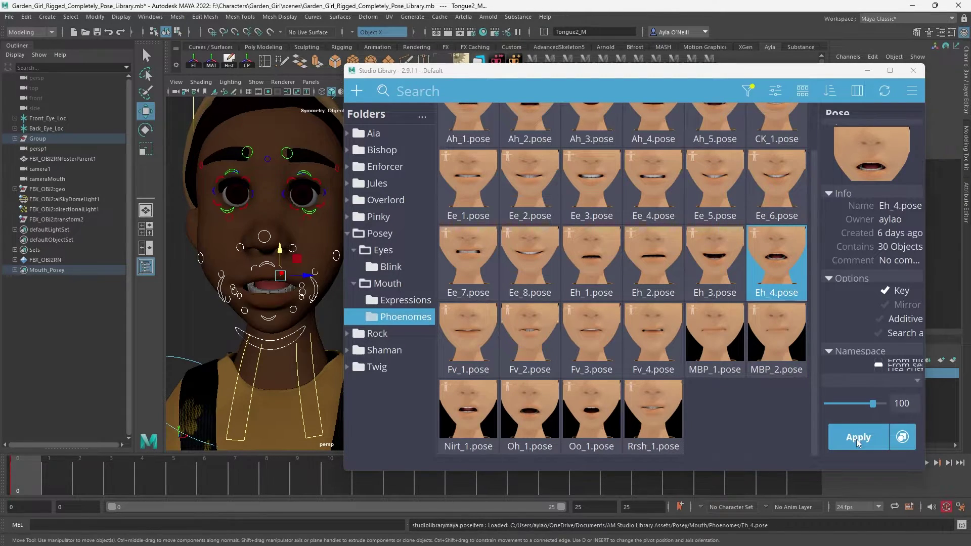
pyautogui.click(790, 347)
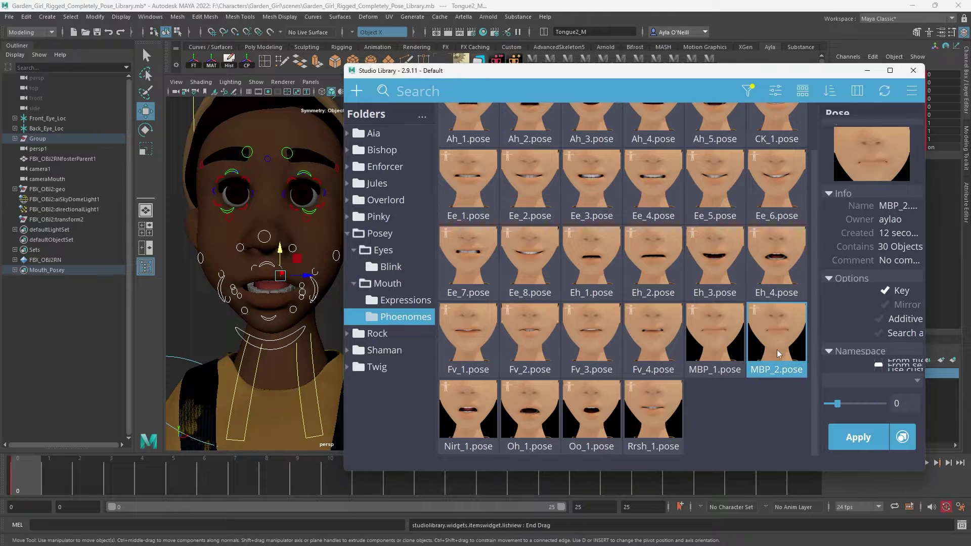
pyautogui.click(867, 442)
# Apply MBP_1 and switch back to MBP_2 to compare the two closed-mouth poses.
pyautogui.click(724, 351)
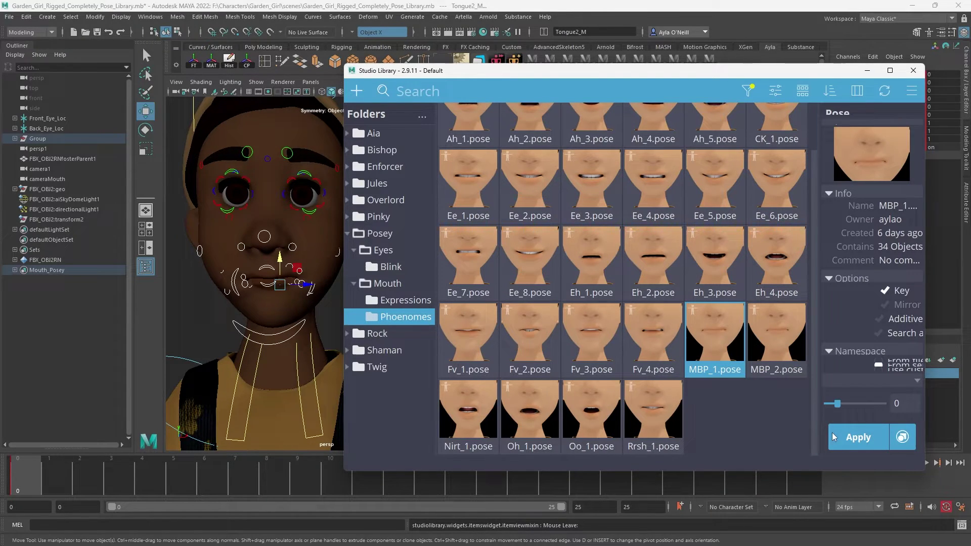
pyautogui.click(843, 438)
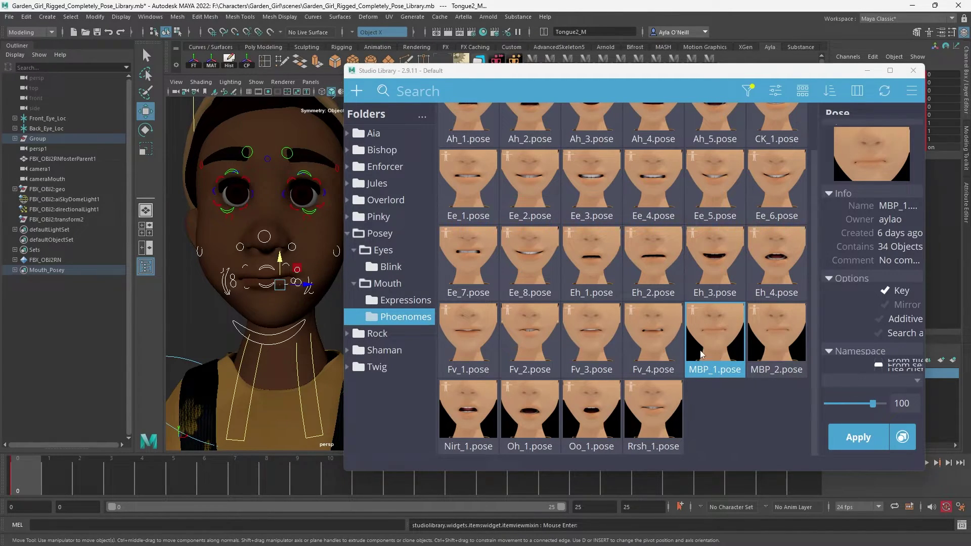
pyautogui.click(777, 349)
pyautogui.click(863, 439)
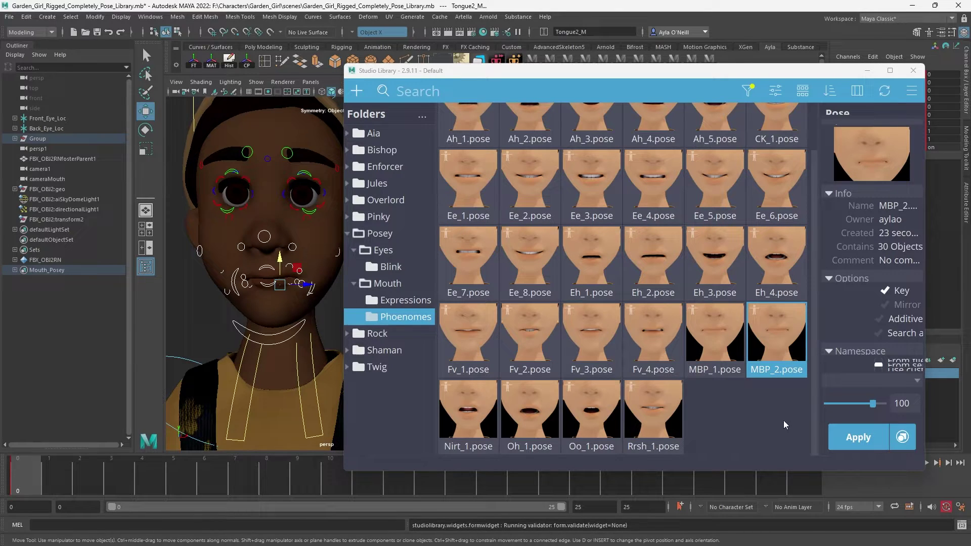
# Apply the MBP_1 pose to the mouth controls and check it on the face from an angle.
pyautogui.click(468, 412)
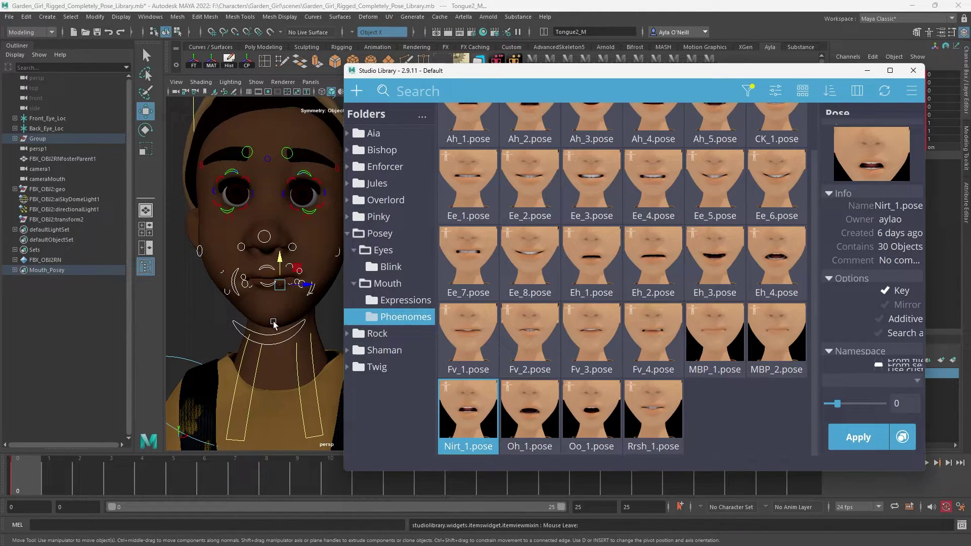
pyautogui.keyDown('alt'); pyautogui.moveTo(287, 323); pyautogui.dragTo(318, 317); pyautogui.keyUp('alt')
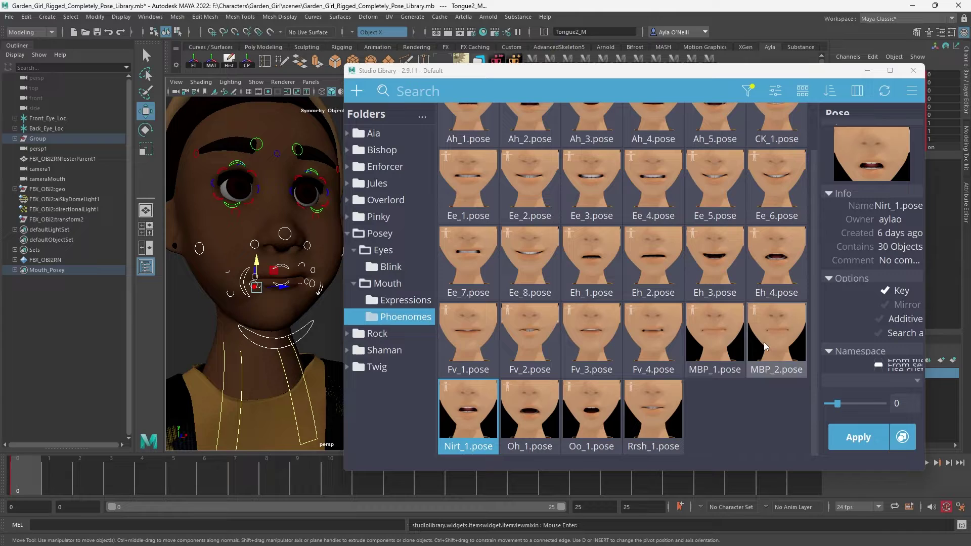
pyautogui.click(715, 338)
pyautogui.click(854, 438)
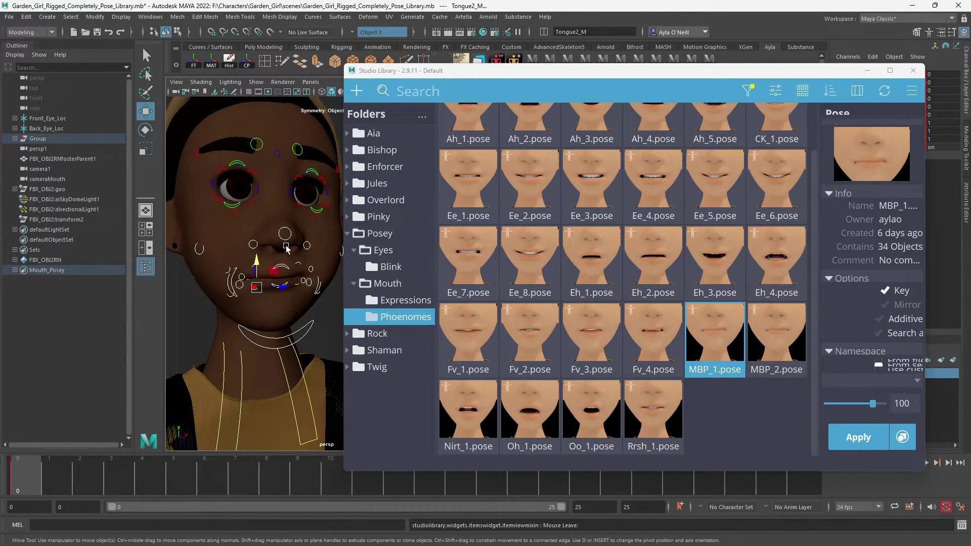
# Select only the Jaw_M control on the rig and choose the MBP_2 pose in the library.
pyautogui.keyDown('alt'); pyautogui.moveTo(310, 323); pyautogui.dragTo(286, 335); pyautogui.keyUp('alt')
pyautogui.click(285, 335)
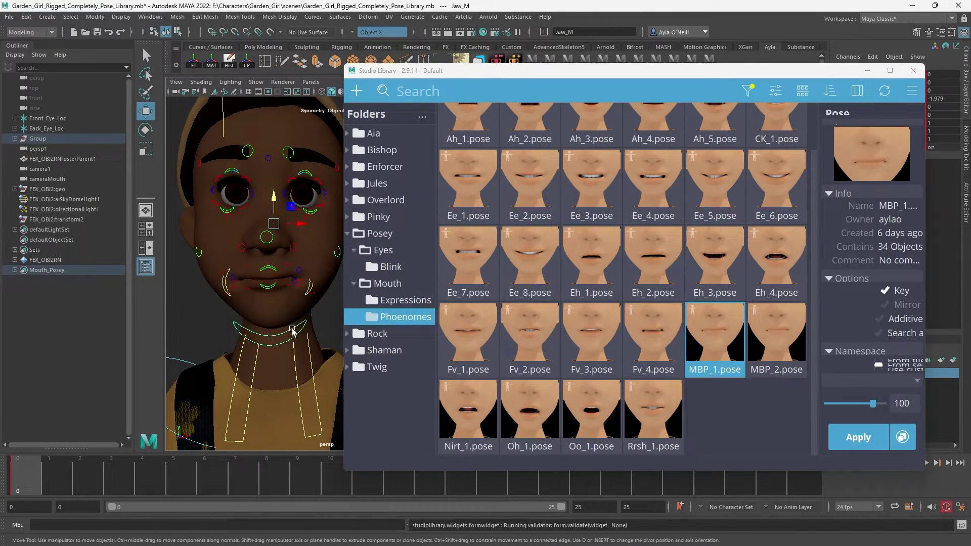
pyautogui.click(777, 338)
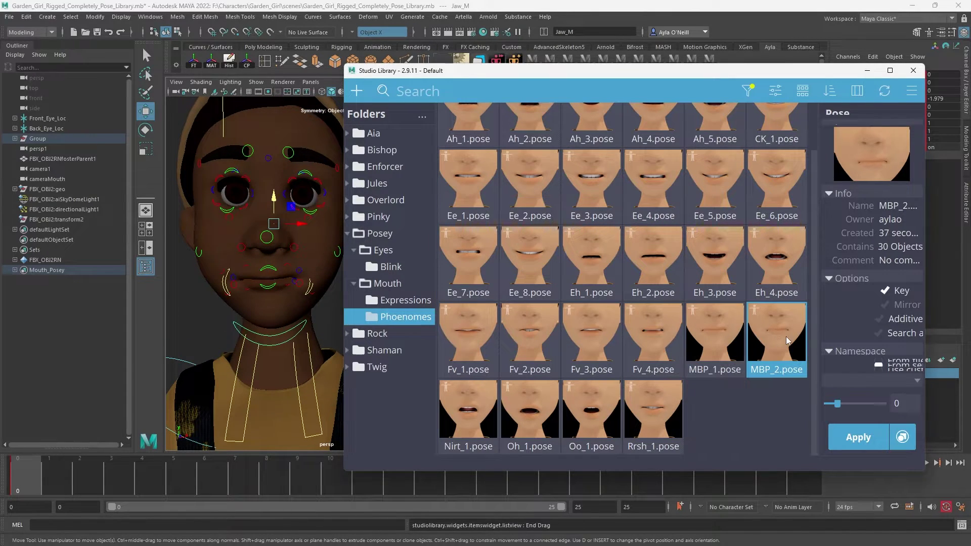
pyautogui.click(299, 332)
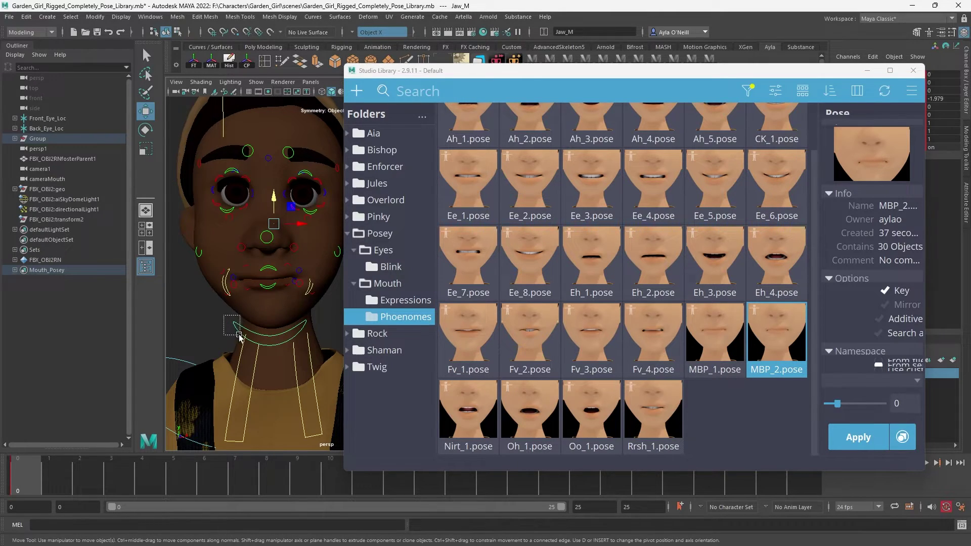
pyautogui.click(221, 315)
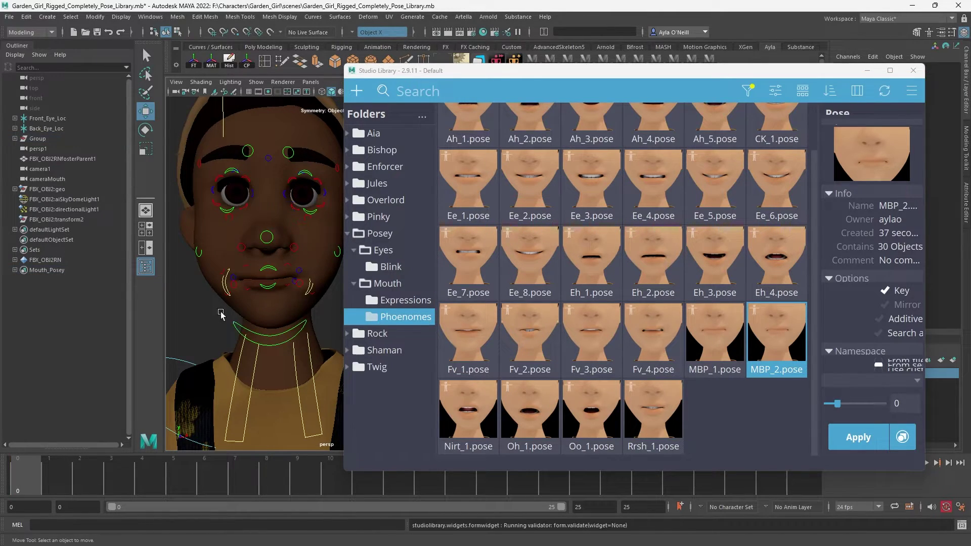
pyautogui.click(294, 328)
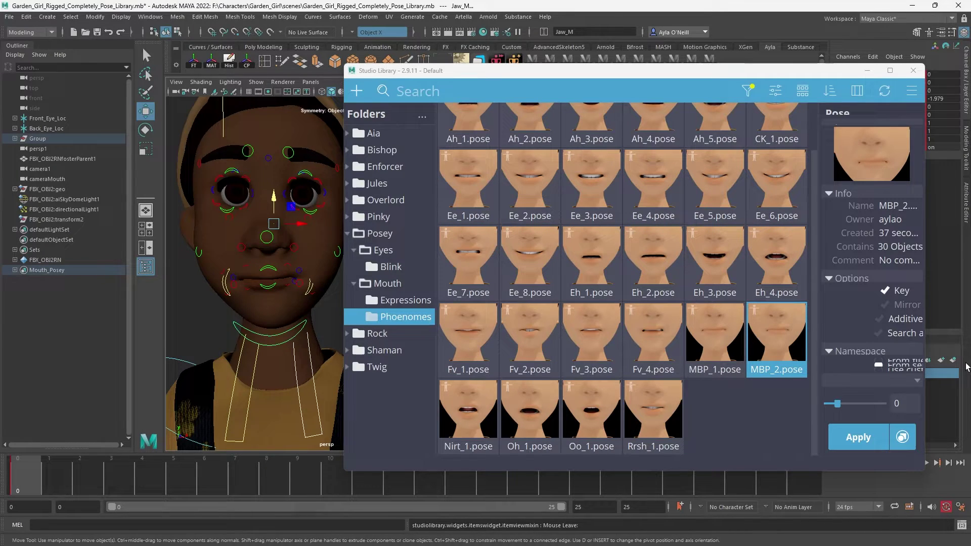
# Apply the MBP_2 pose and then MBP_1 to only the Jaw_M control to compare them.
pyautogui.click(756, 344)
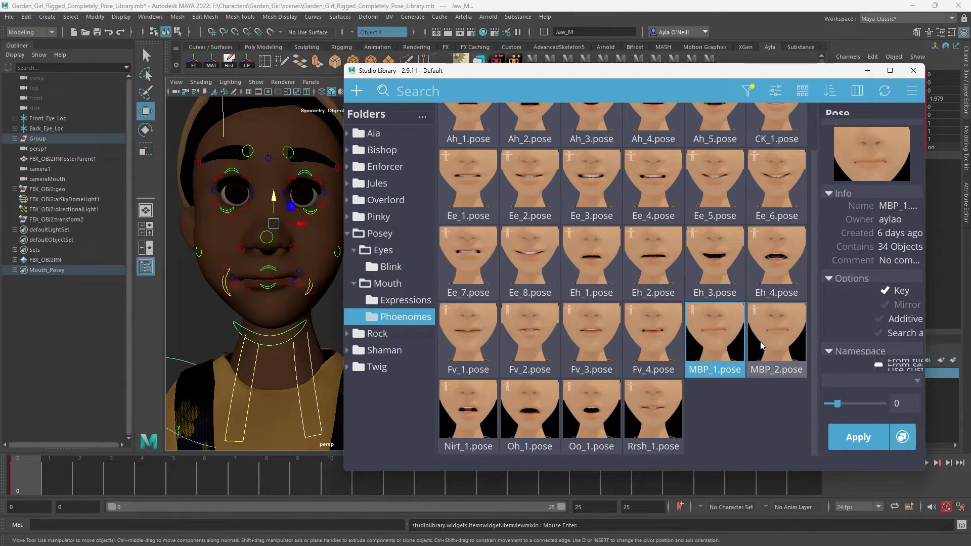
pyautogui.click(858, 437)
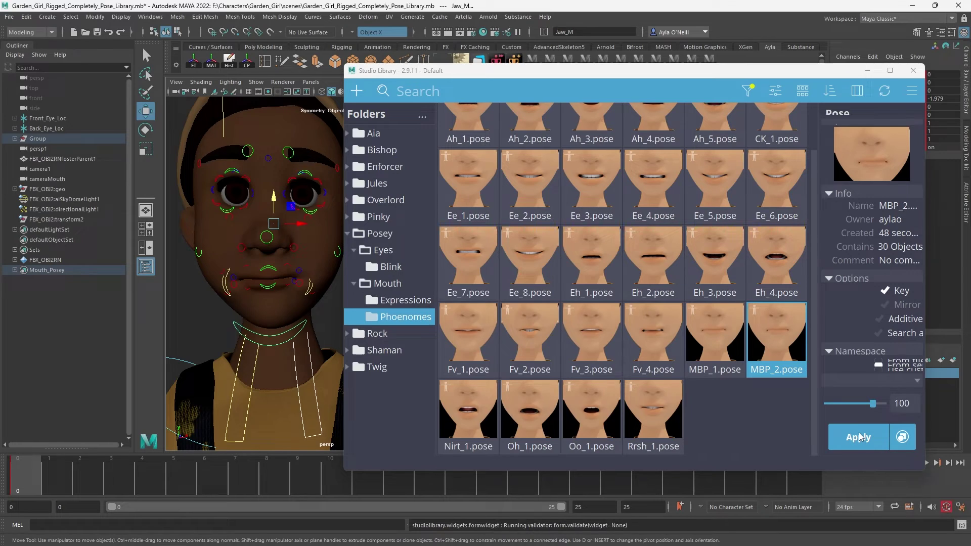
pyautogui.click(728, 336)
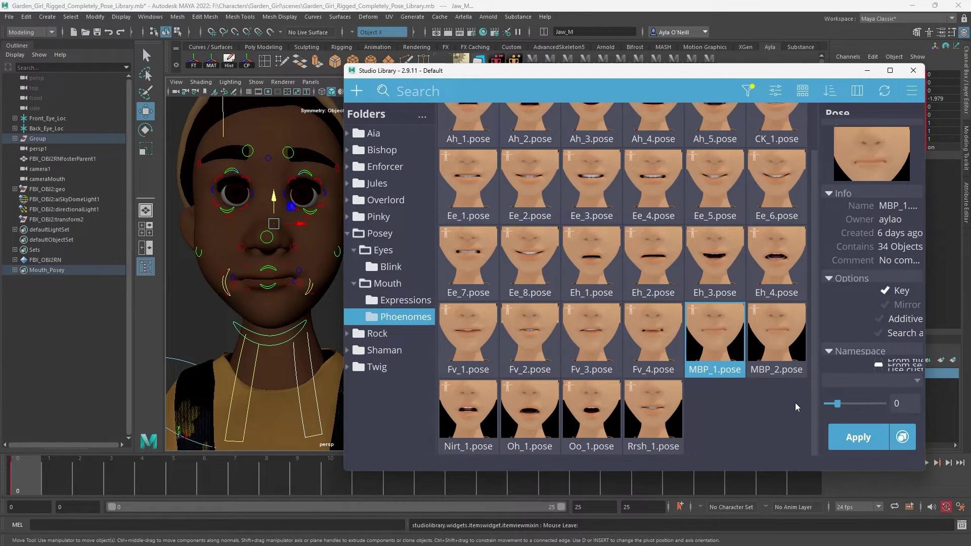
pyautogui.click(855, 438)
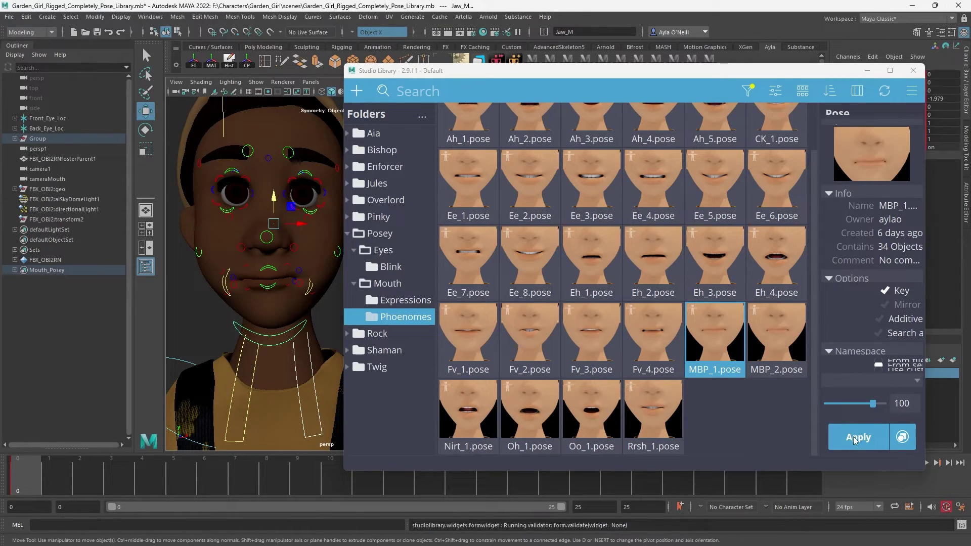
# Apply the MBP_2 pose to only the SmilePull_R control and choose MBP_1 in the library.
pyautogui.click(225, 285)
pyautogui.click(777, 336)
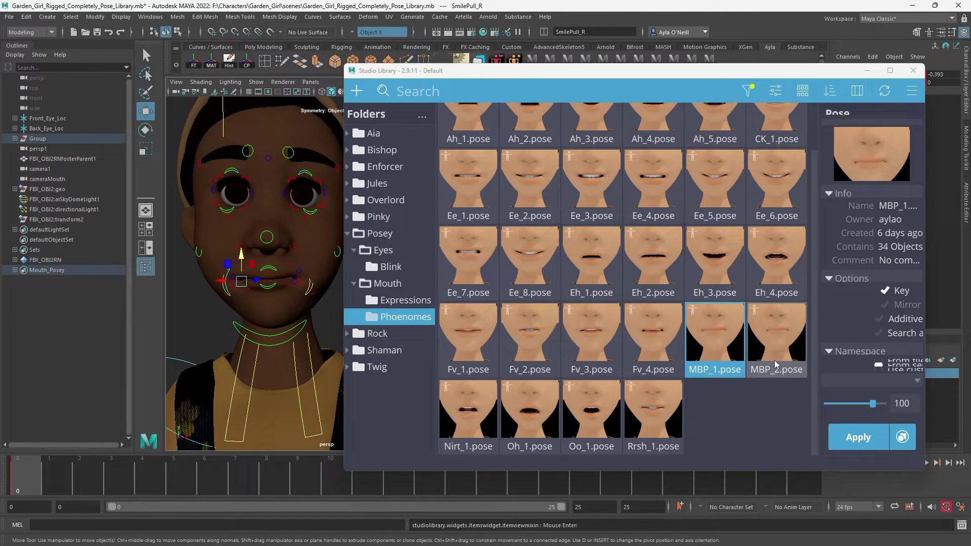
pyautogui.click(862, 436)
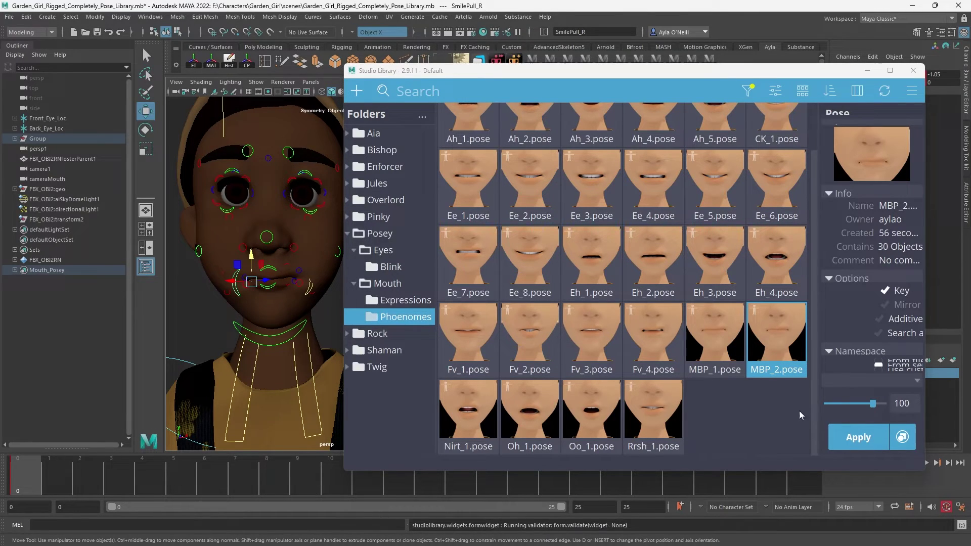
pyautogui.click(718, 347)
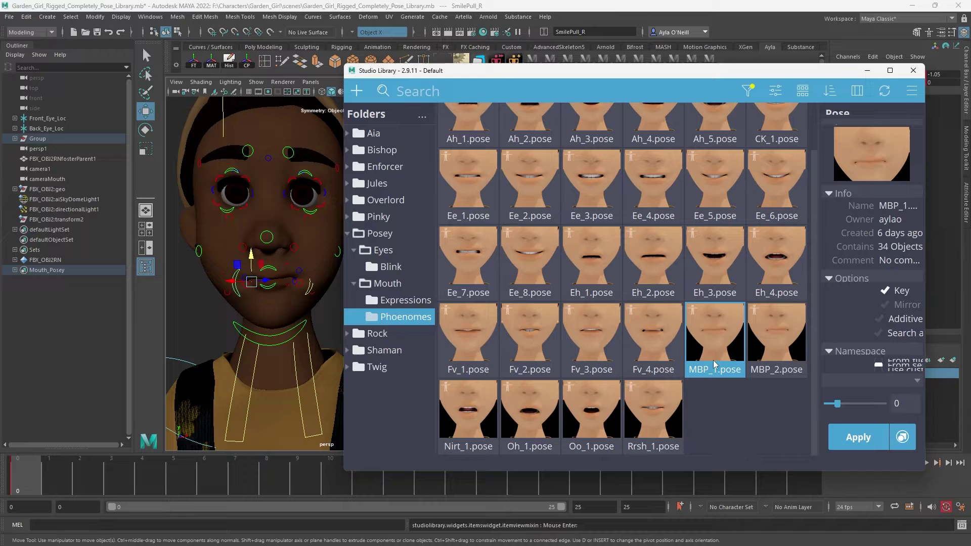
# Clear the rig control selection, view the MBP_2 pose's details and close the pose library.
pyautogui.click(244, 306)
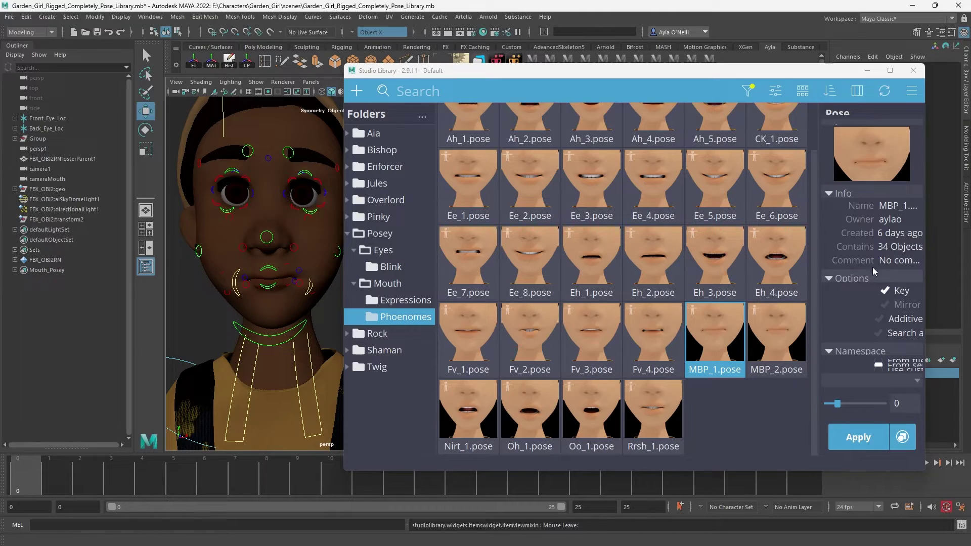
pyautogui.click(796, 357)
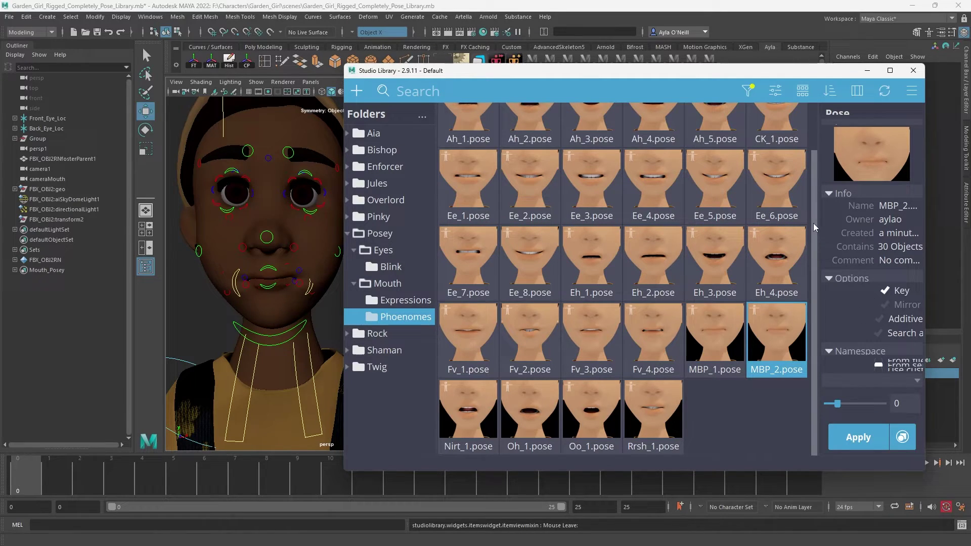
pyautogui.click(914, 70)
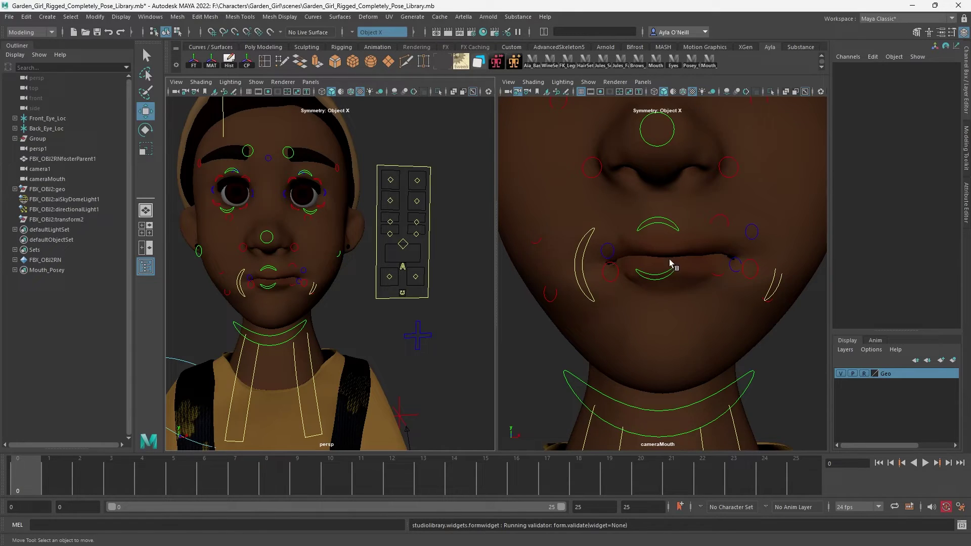
# Reopen the pose library, view the item types that can be added, and close the library.
pyautogui.click(485, 65)
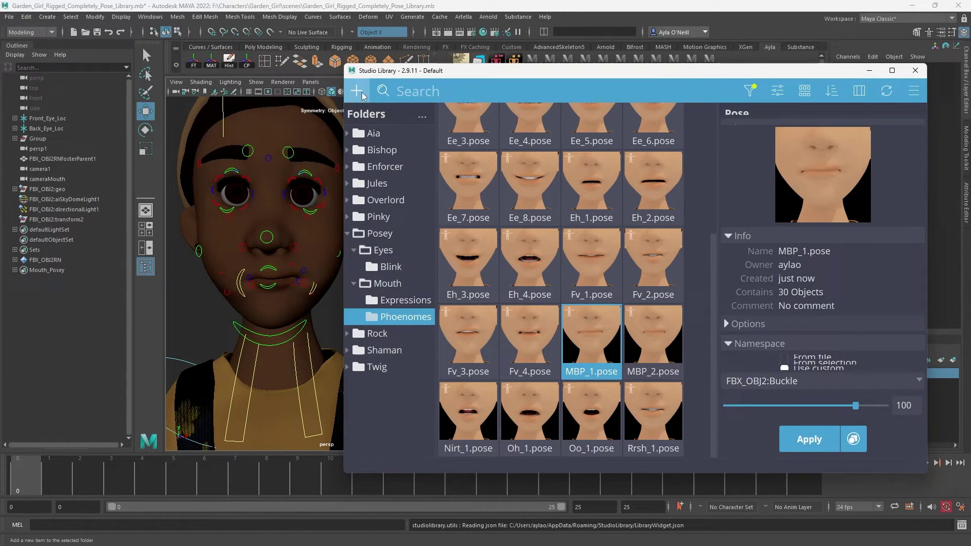
pyautogui.click(363, 96)
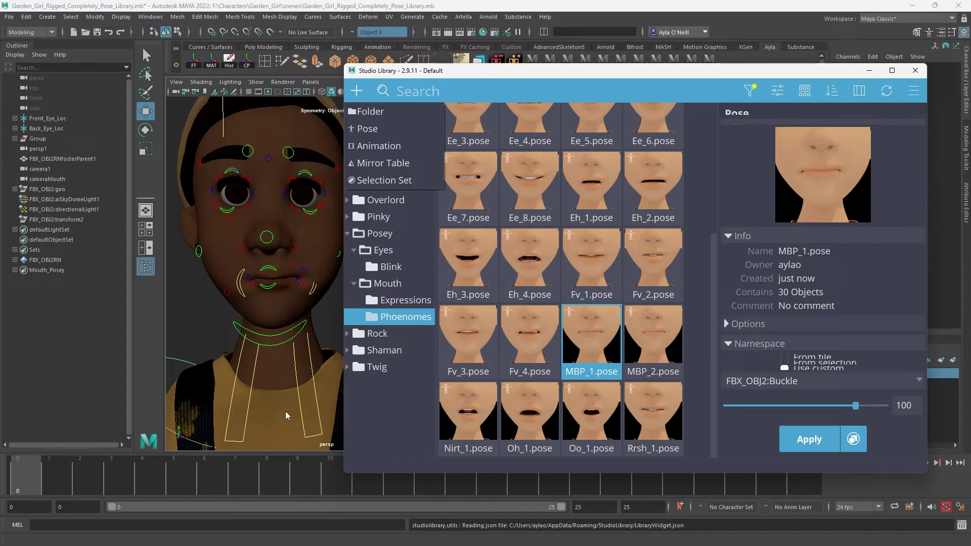
pyautogui.click(927, 78)
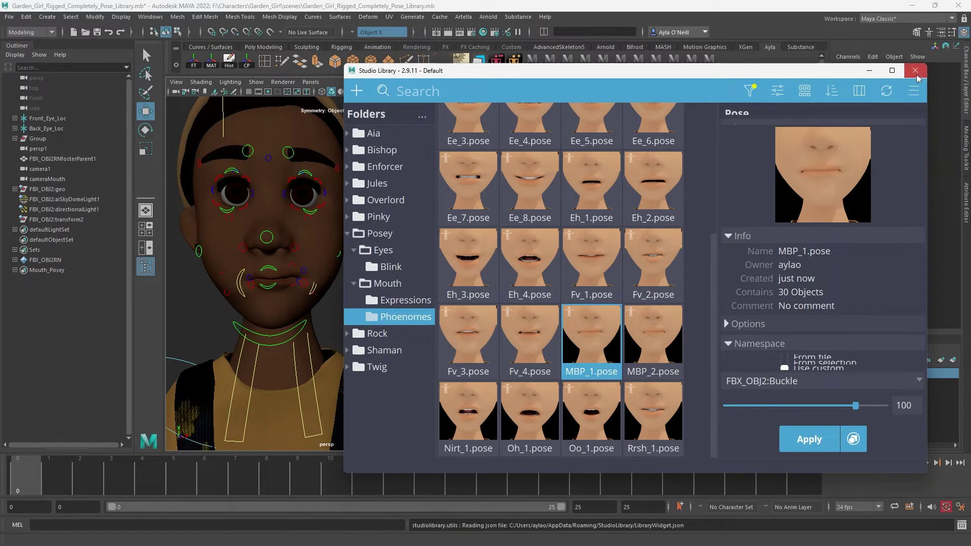
pyautogui.click(916, 70)
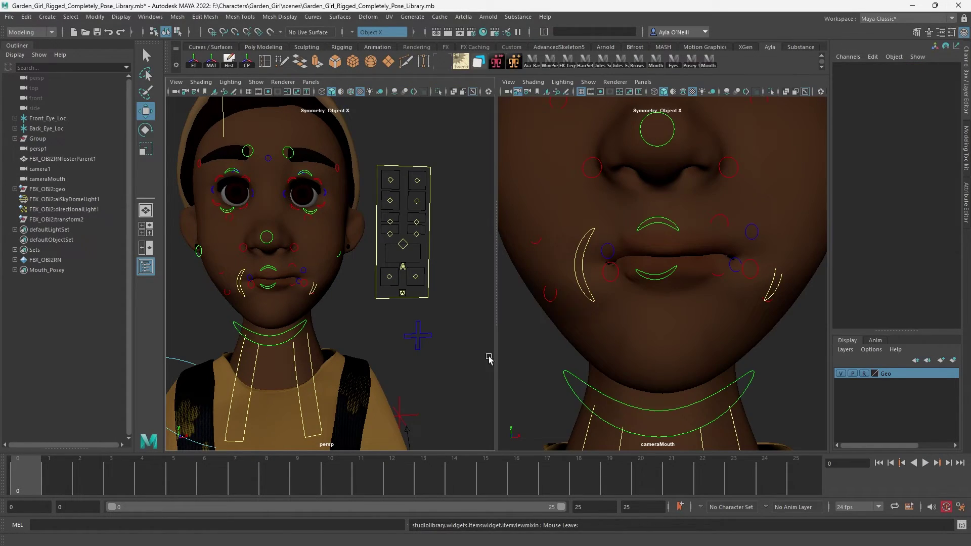
# Examine the character's arms and hand controls from the side in the perspective view.
pyautogui.scroll(-5, 455, 354)
pyautogui.scroll(8, 375, 367)
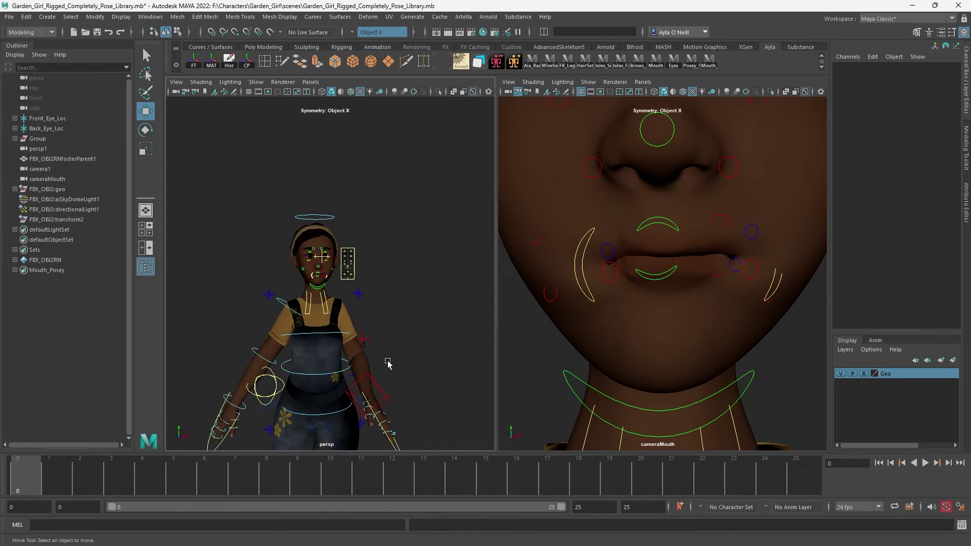
pyautogui.keyDown('alt'); pyautogui.moveTo(331, 331); pyautogui.dragTo(390, 321); pyautogui.keyUp('alt')
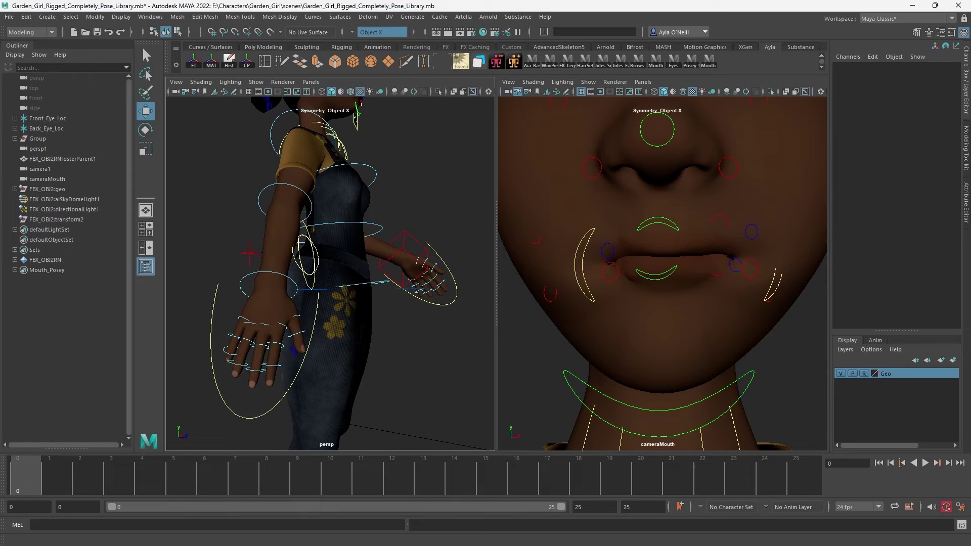
# Switch to the Pose_Library.jpg reference image, examine its phoneme and hand poses, and close it.
pyautogui.hotkey('alt', 'Tab')
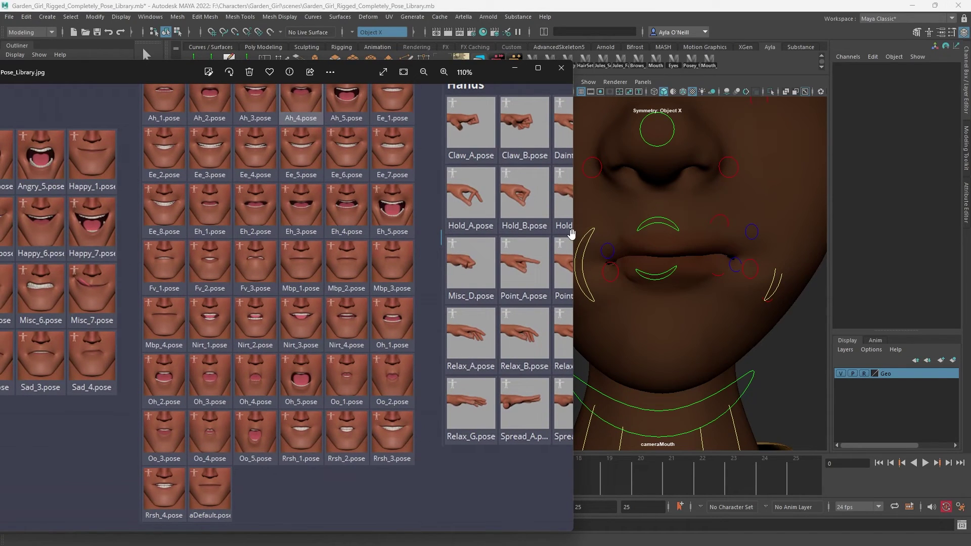
pyautogui.moveTo(575, 234); pyautogui.dragTo(633, 236)
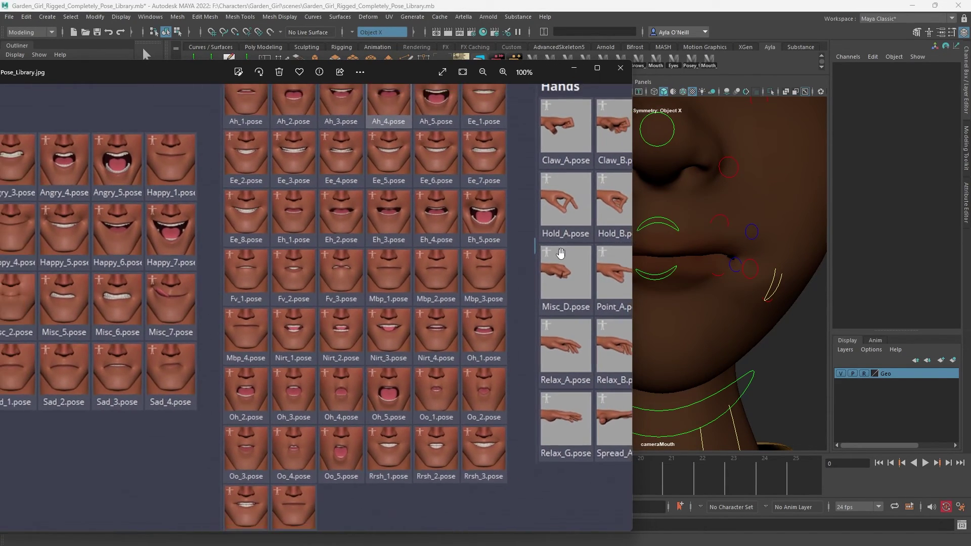
pyautogui.scroll(-5, 550, 259)
pyautogui.scroll(4, 542, 282)
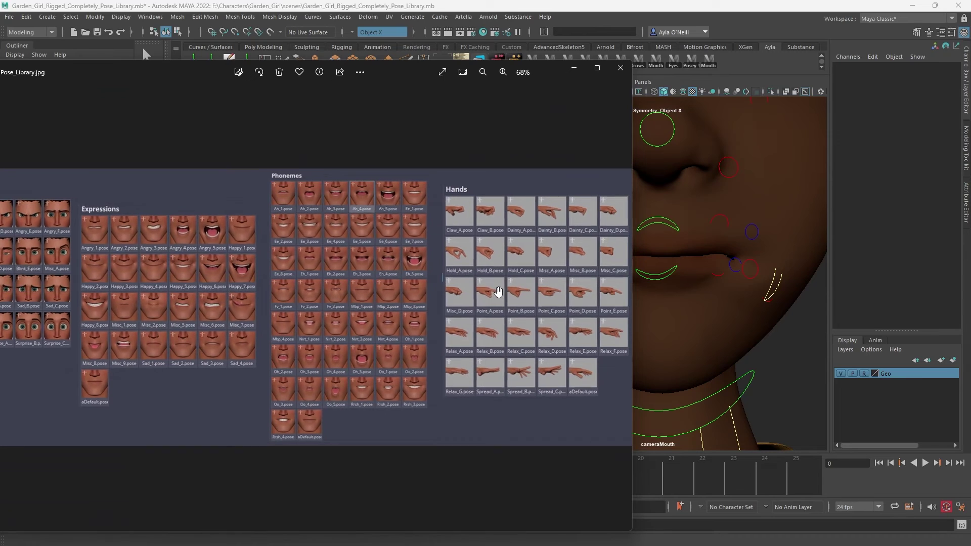
pyautogui.scroll(1, 501, 302)
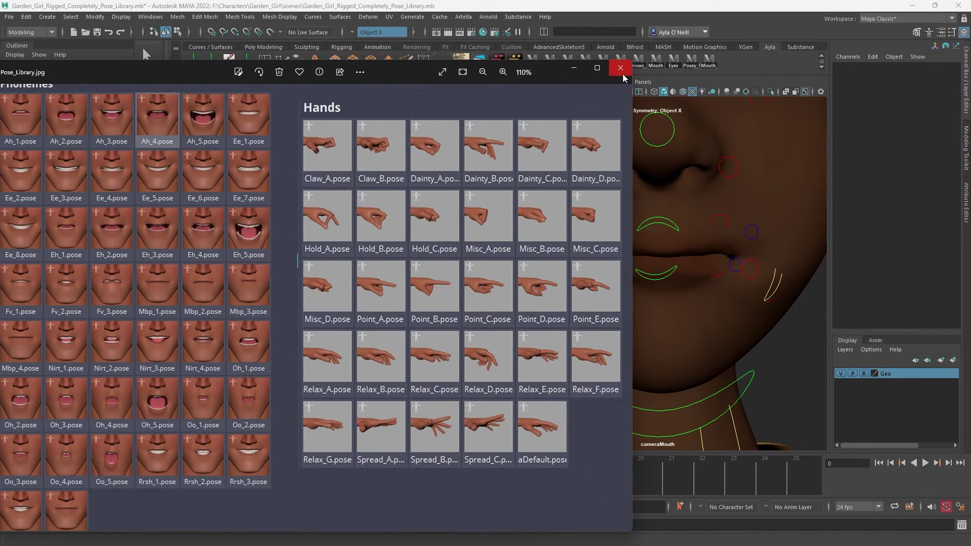
pyautogui.click(422, 57)
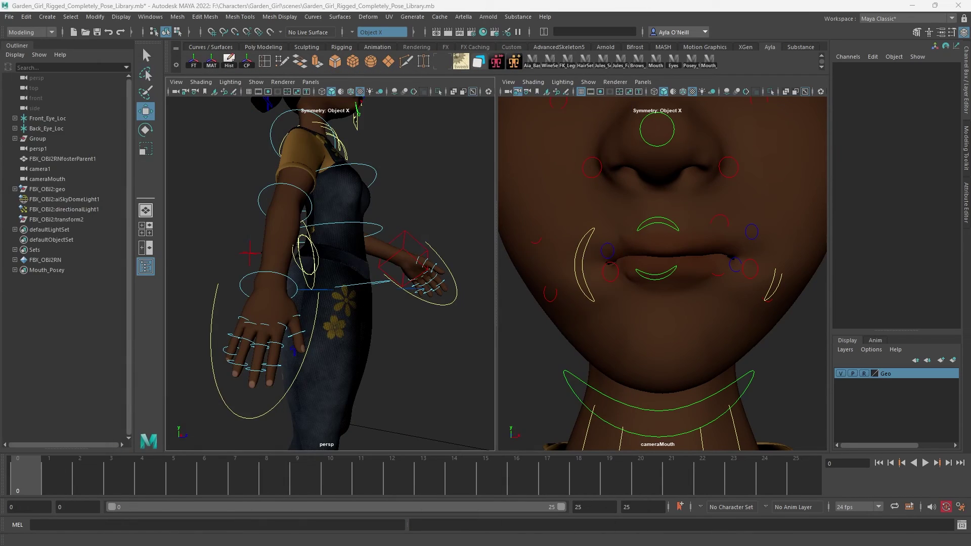